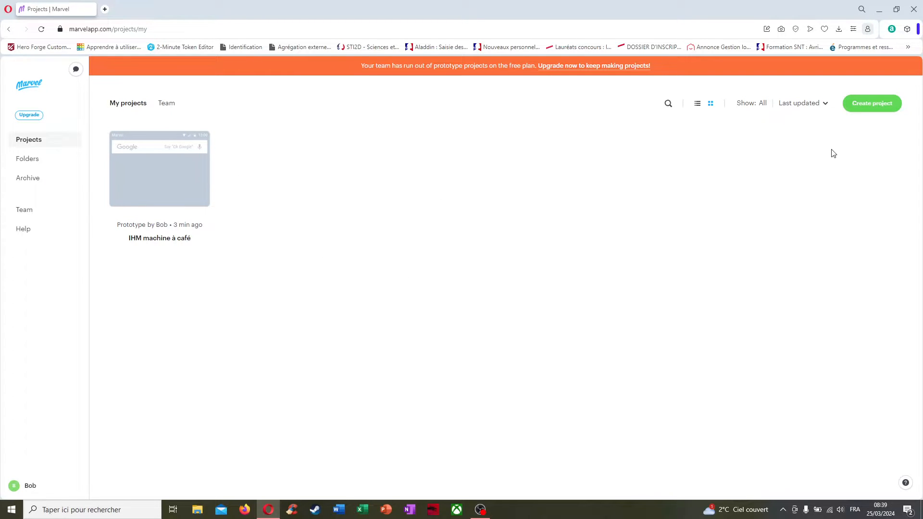
Open the IHM machine à café project and look over its sections and screens.
mouse_move(178, 189)
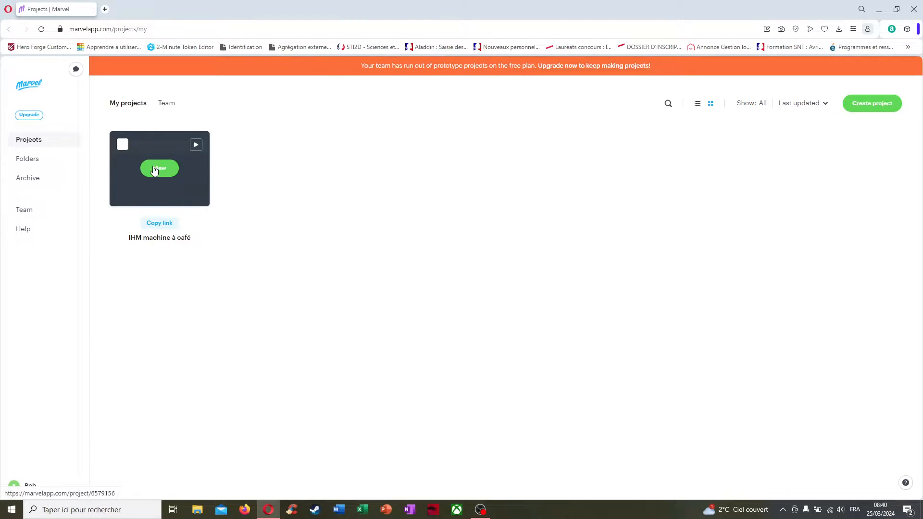
click(162, 167)
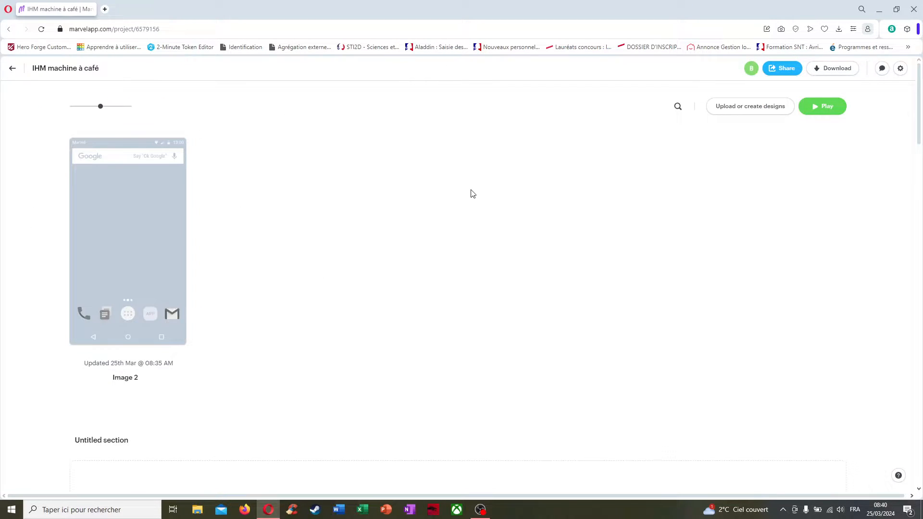
scroll(446, 214, down, 5)
scroll(414, 289, down, 8)
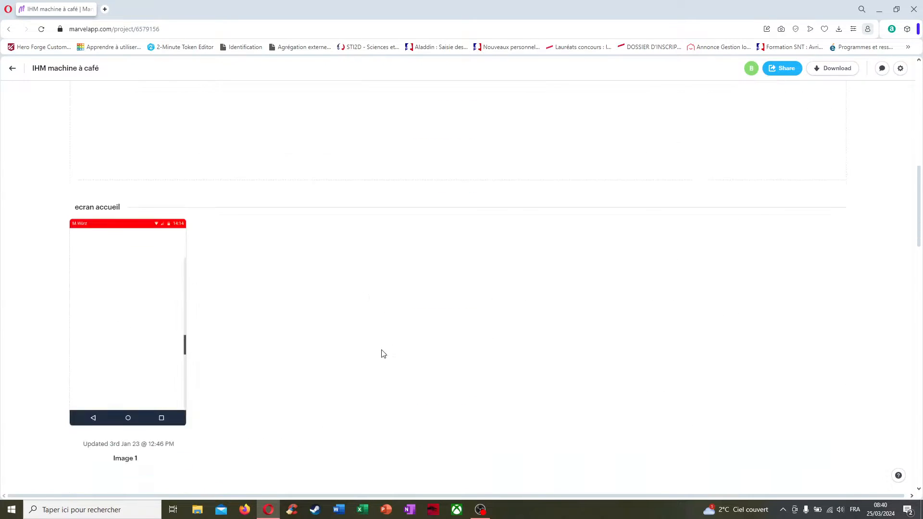
scroll(494, 315, up, 9)
scroll(326, 408, up, 5)
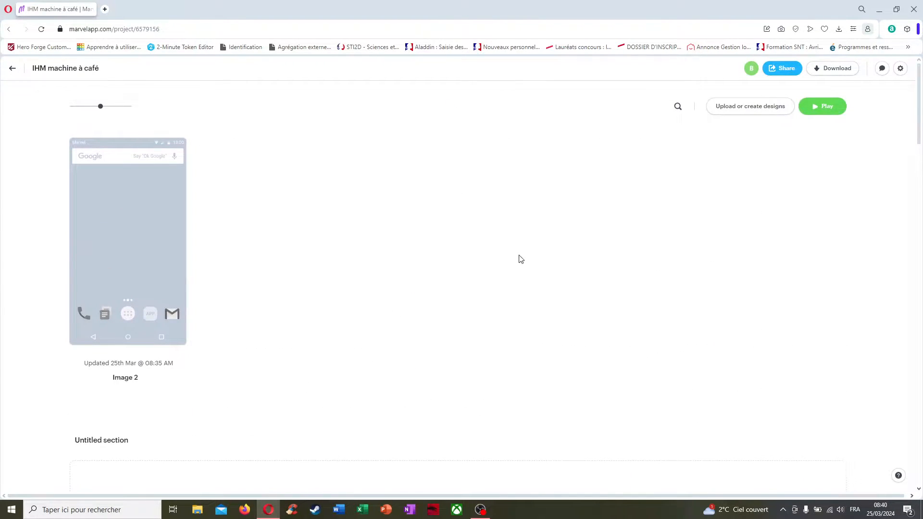
Add a new section after Image 1 of the "ecran accueil" section.
scroll(437, 276, down, 12)
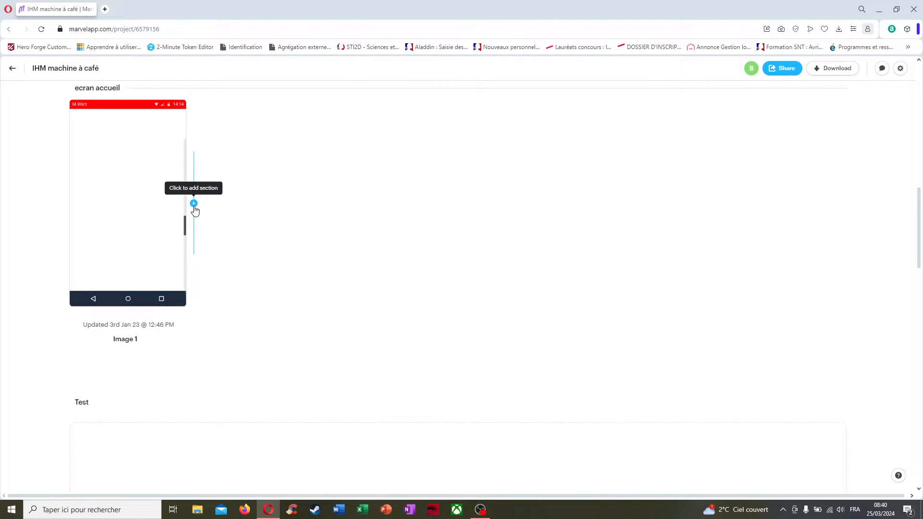
click(194, 204)
scroll(144, 221, up, 2)
click(136, 212)
scroll(230, 306, up, 3)
scroll(291, 261, down, 3)
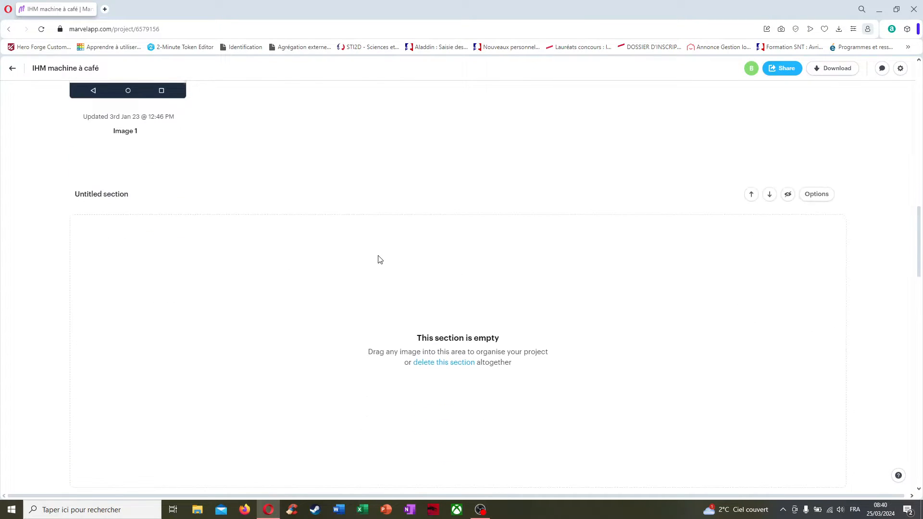
Open the design of Image 1 in the "ecran accueil" section for editing.
scroll(380, 259, down, 9)
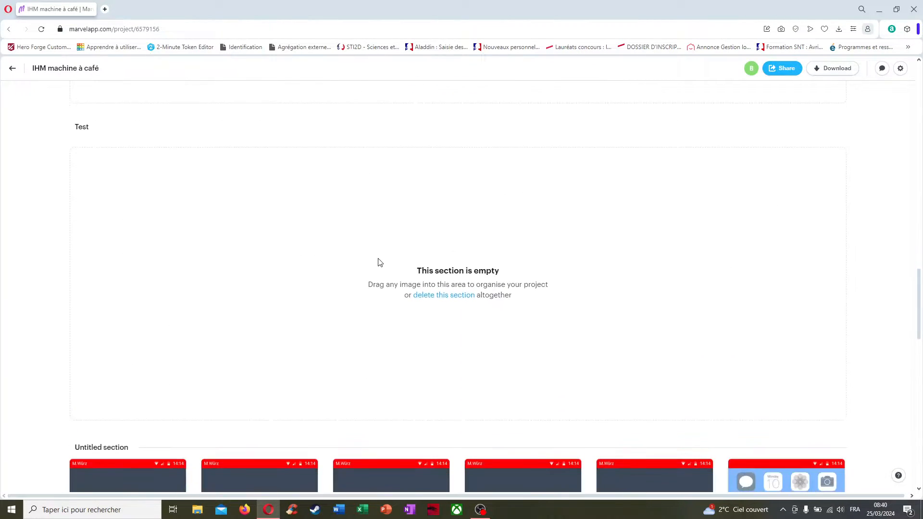
scroll(377, 262, up, 12)
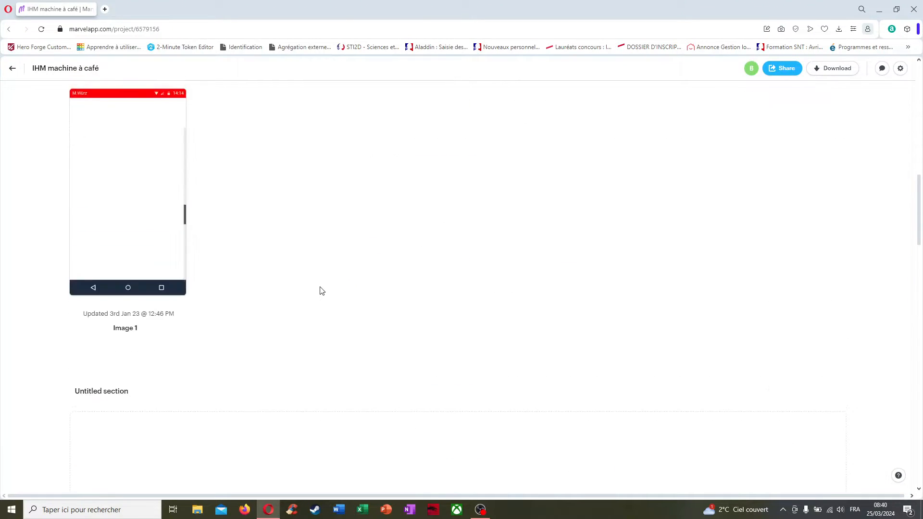
scroll(266, 291, down, 2)
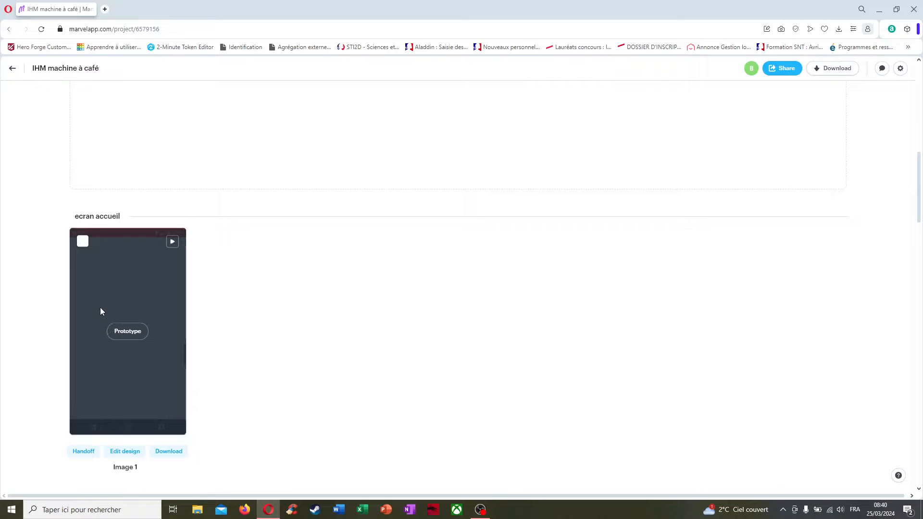
click(131, 456)
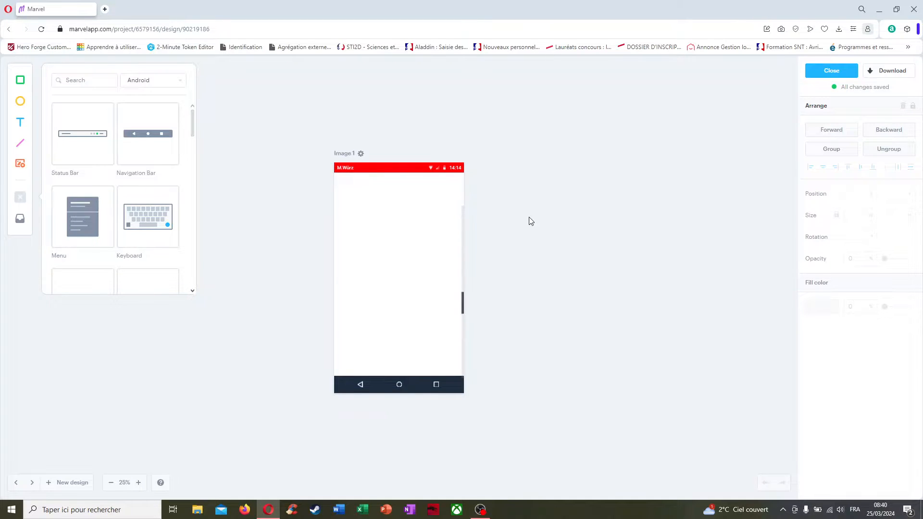
Delete the red status bar, the dark navigation bar and the scrollbar so the Image 1 screen is blank.
click(408, 172)
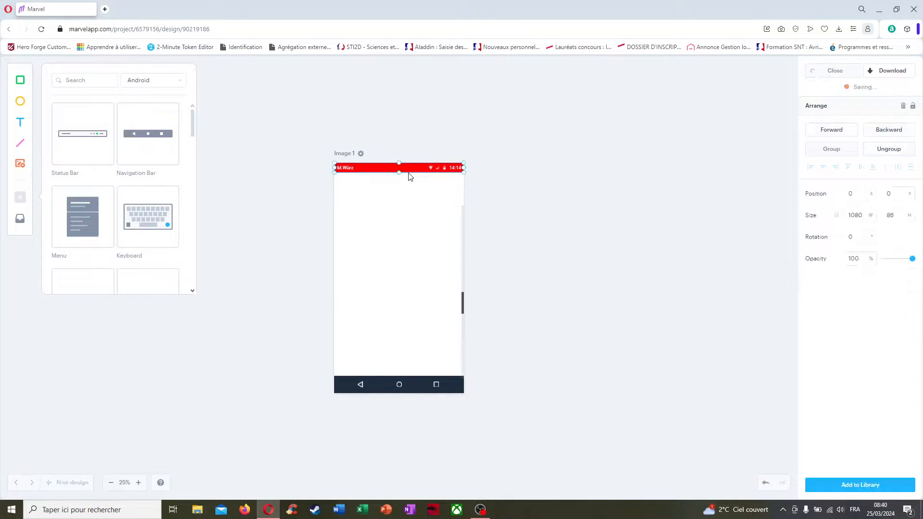
key(Delete)
click(420, 380)
key(Delete)
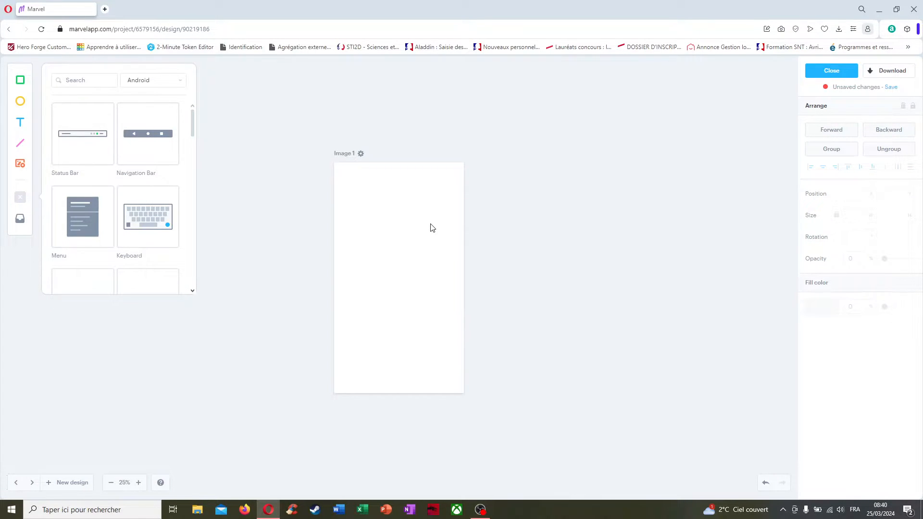
click(19, 80)
mouse_move(149, 219)
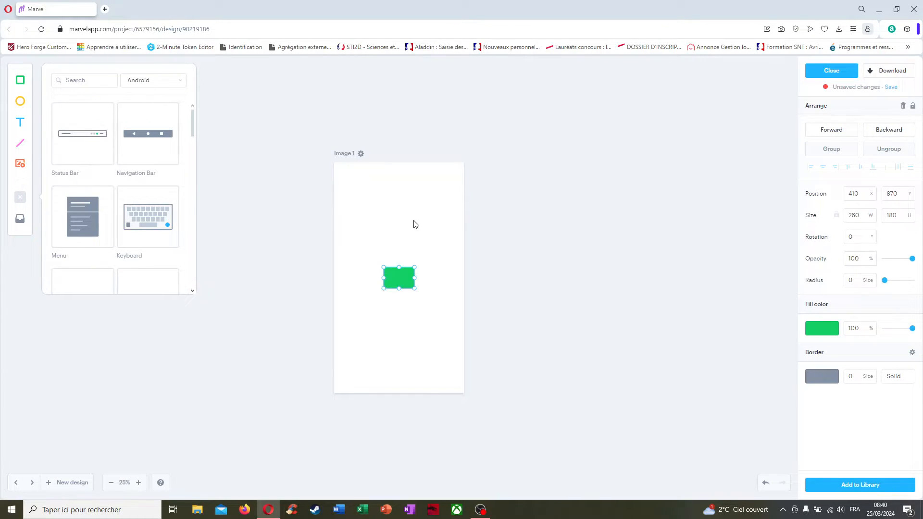
key(Delete)
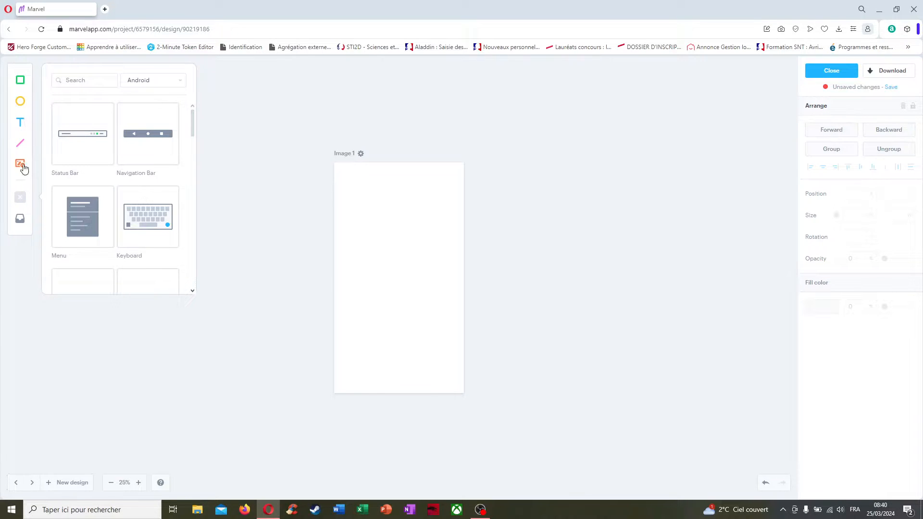
Browse the ready-made component sets for iPhone, Web, iPad and Apple Watch, and return to the Android set.
click(20, 199)
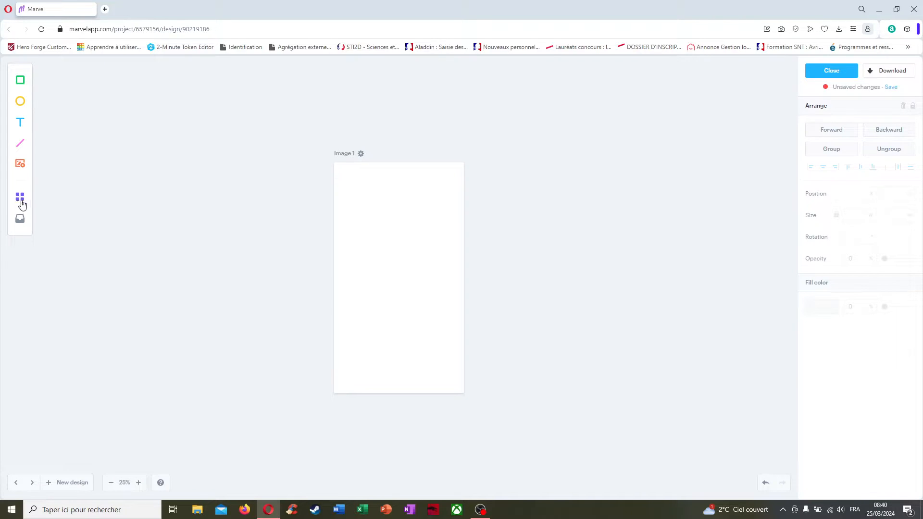
click(20, 197)
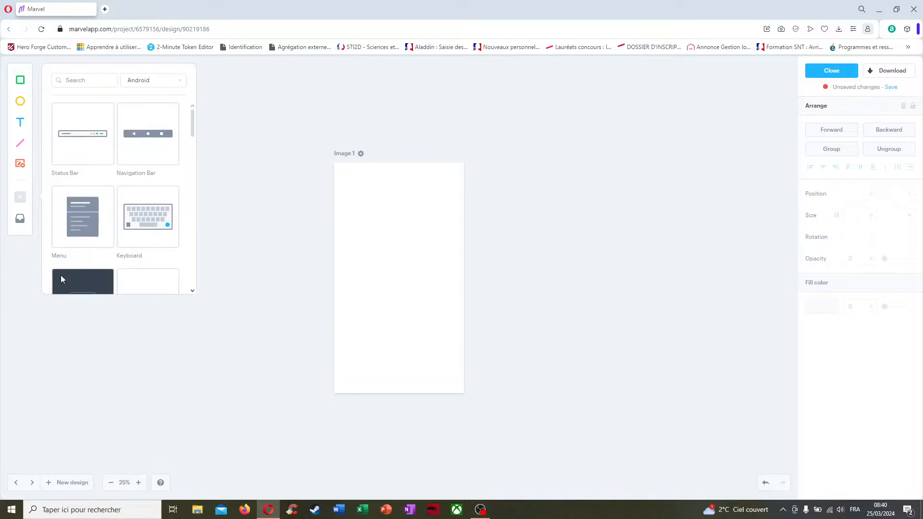
click(167, 84)
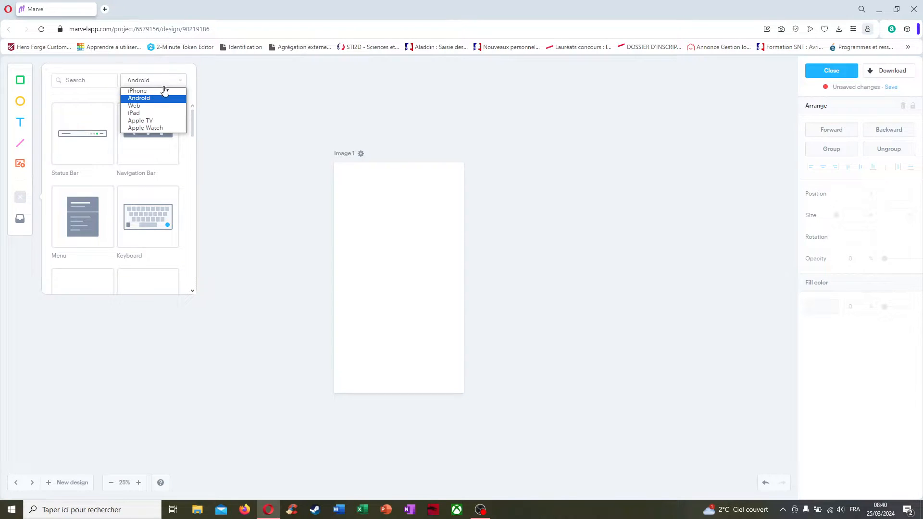
click(163, 90)
click(176, 81)
click(165, 106)
click(176, 81)
click(162, 113)
click(174, 83)
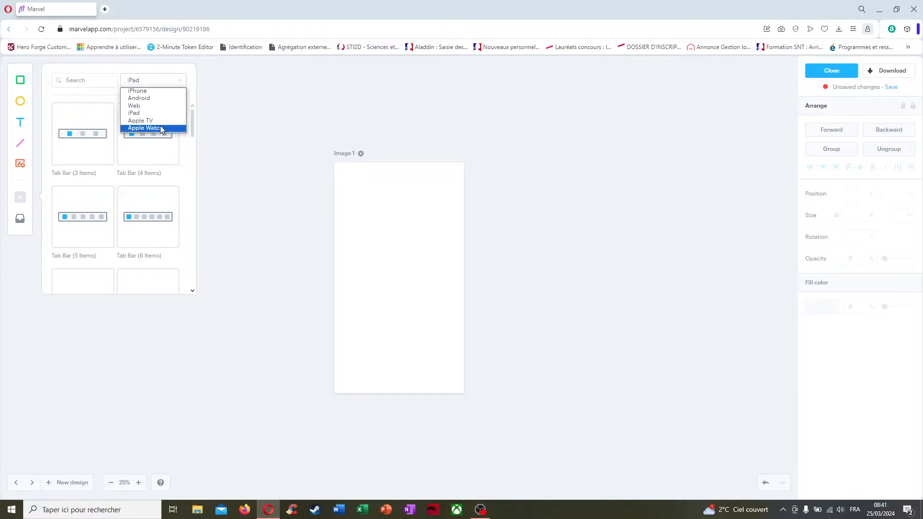
click(165, 128)
click(176, 81)
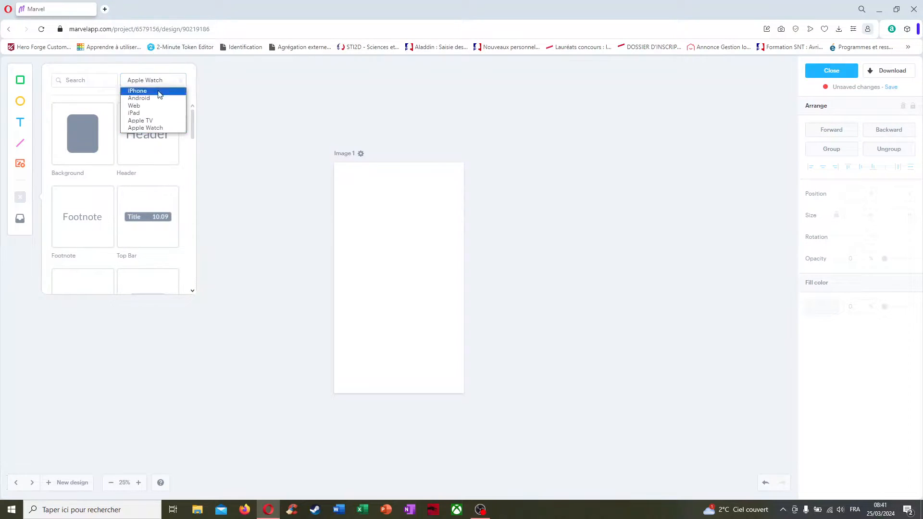
click(158, 99)
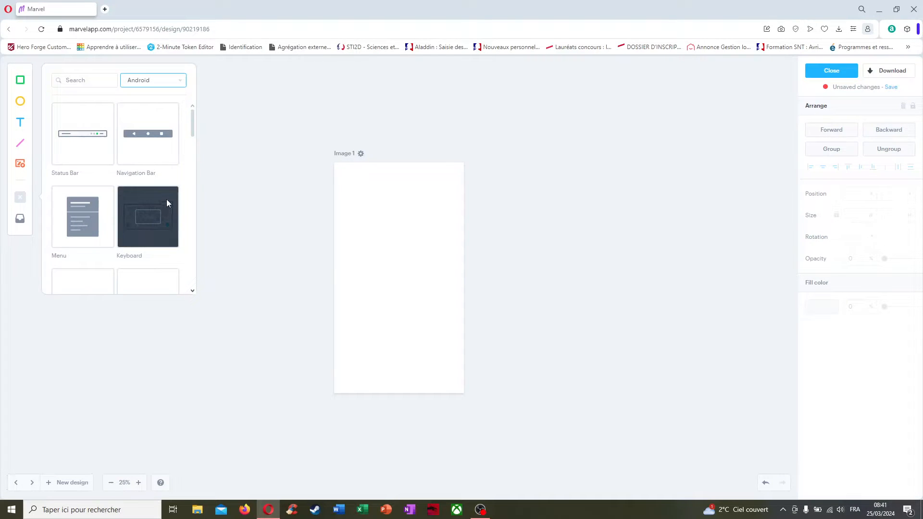
Add the Android Navigation Bar and Status Bar components to the blank screen.
click(147, 145)
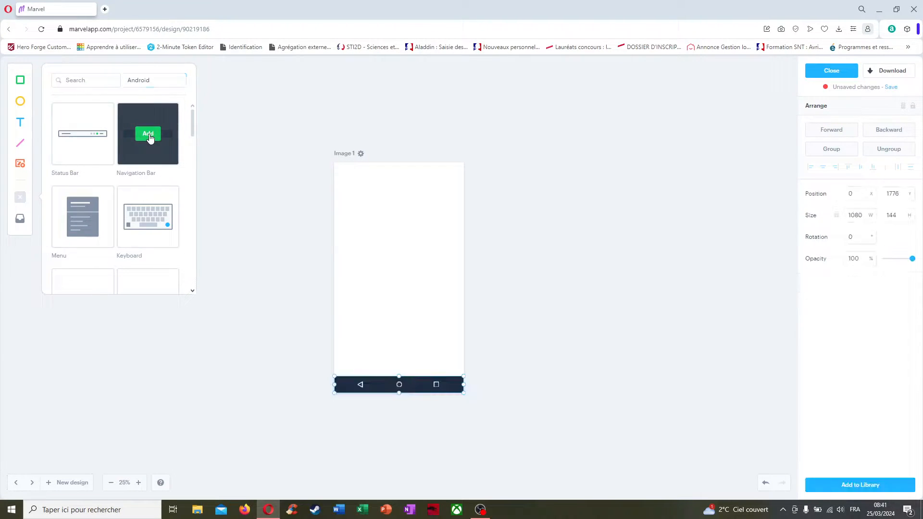
click(369, 318)
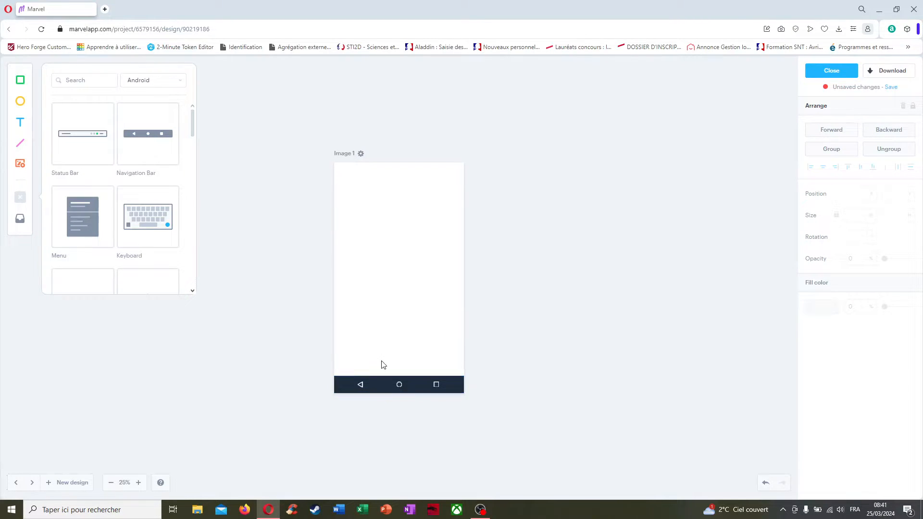
click(83, 134)
click(389, 231)
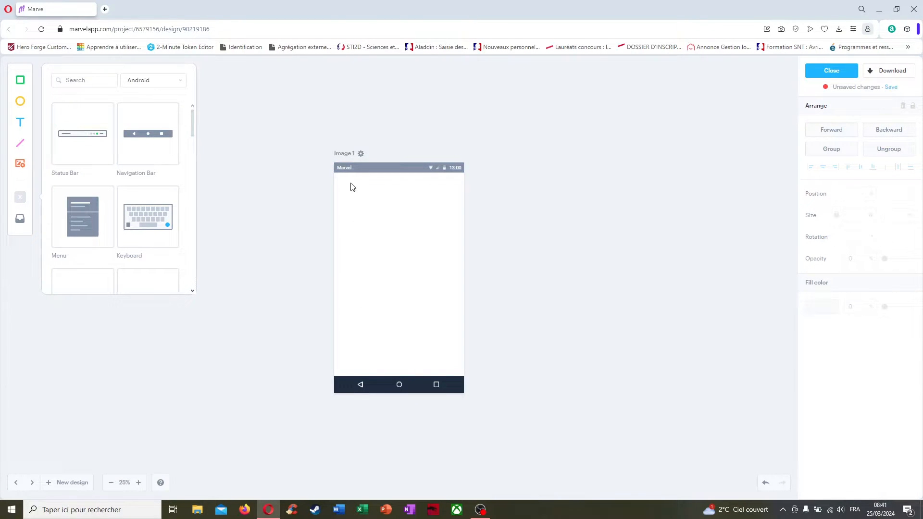
Change the status bar's label to "Prof" and its clock to 13:13.
click(348, 171)
double_click(348, 170)
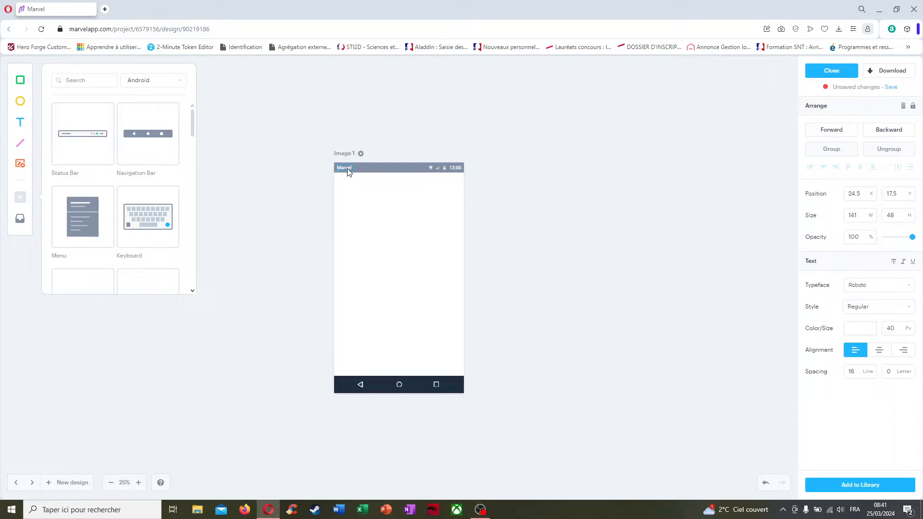
text(Prof)
click(364, 198)
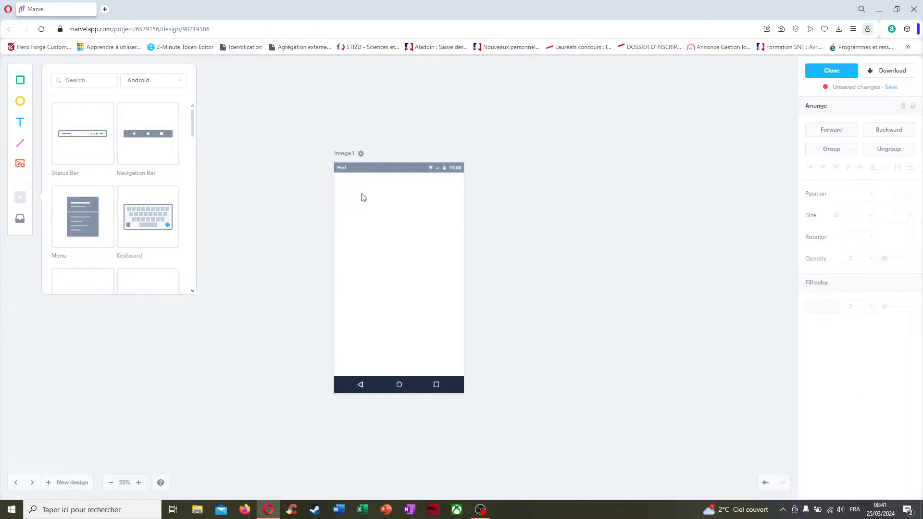
click(457, 167)
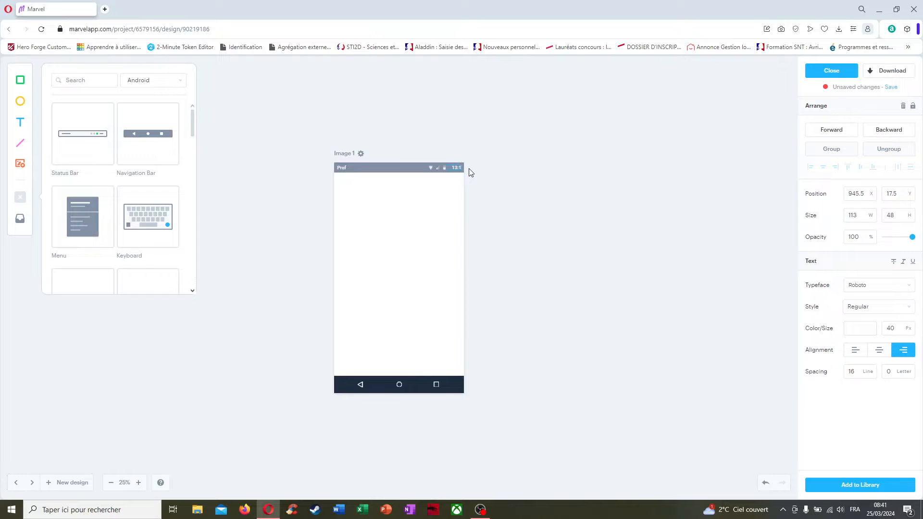
click(428, 213)
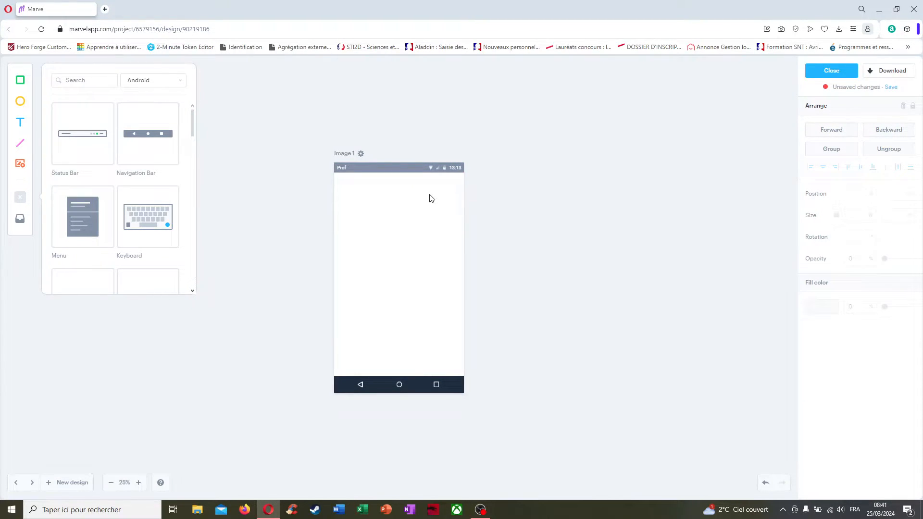
scroll(135, 186, down, 1)
click(85, 177)
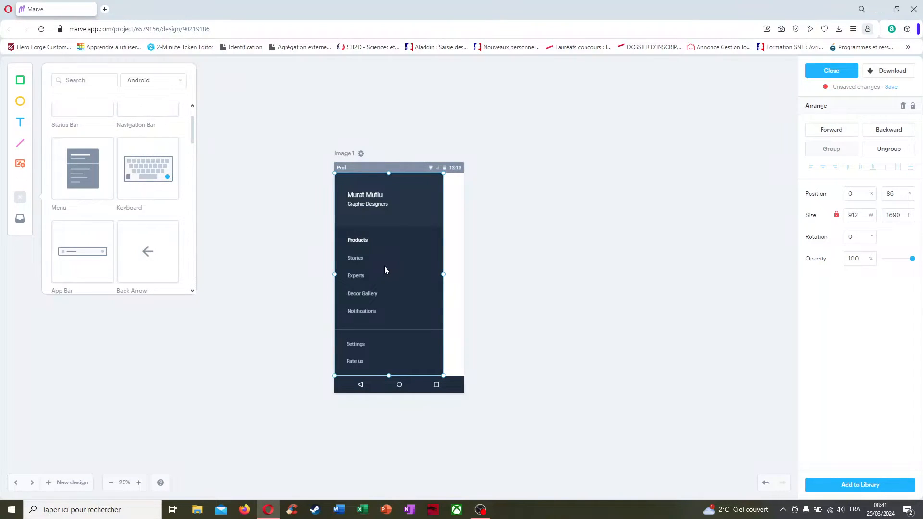
key(Delete)
Find the Home Screen template among the Android components and add it to the Image 1 design.
scroll(137, 247, down, 3)
scroll(137, 247, down, 8)
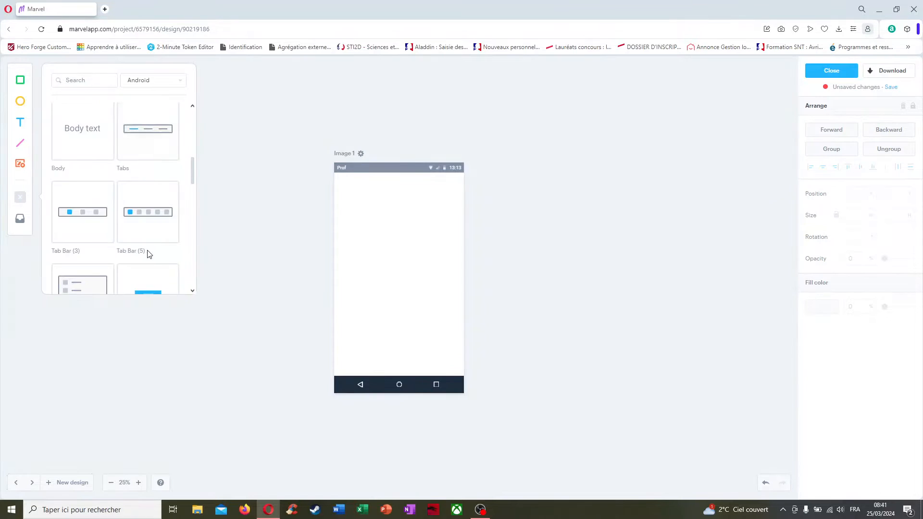
scroll(119, 202, down, 10)
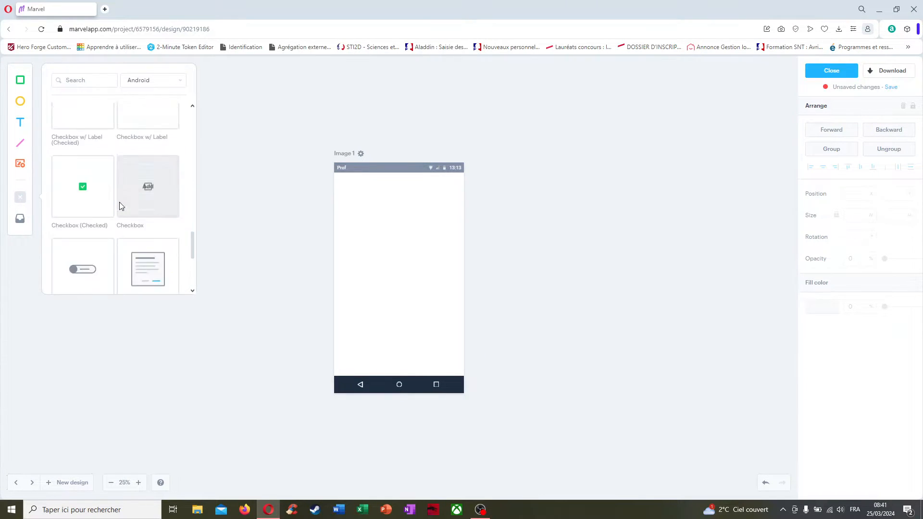
scroll(133, 231, down, 8)
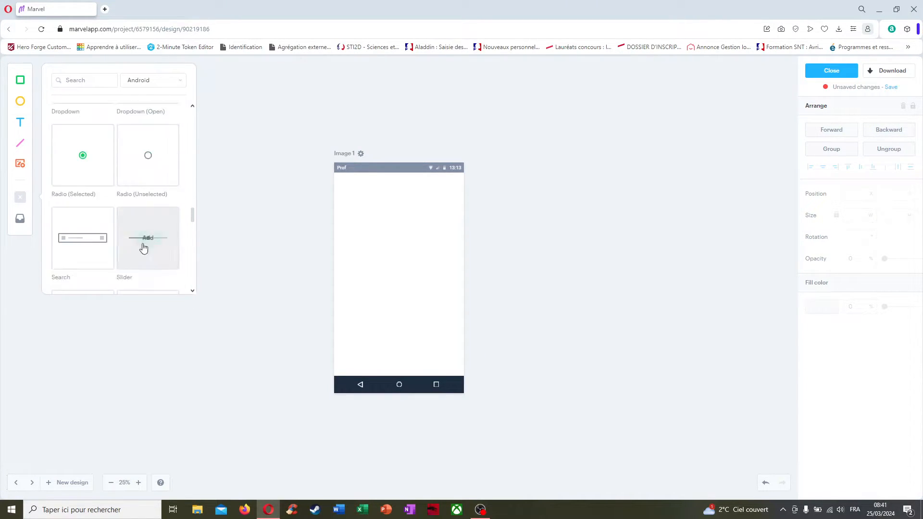
mouse_move(196, 234)
mouse_down()
mouse_move(194, 264)
mouse_move(194, 243)
mouse_up()
click(82, 240)
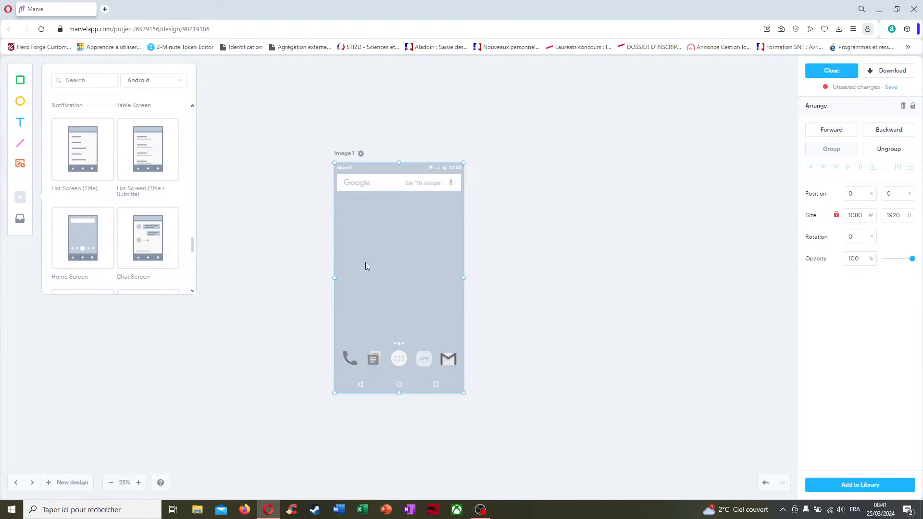
click(525, 262)
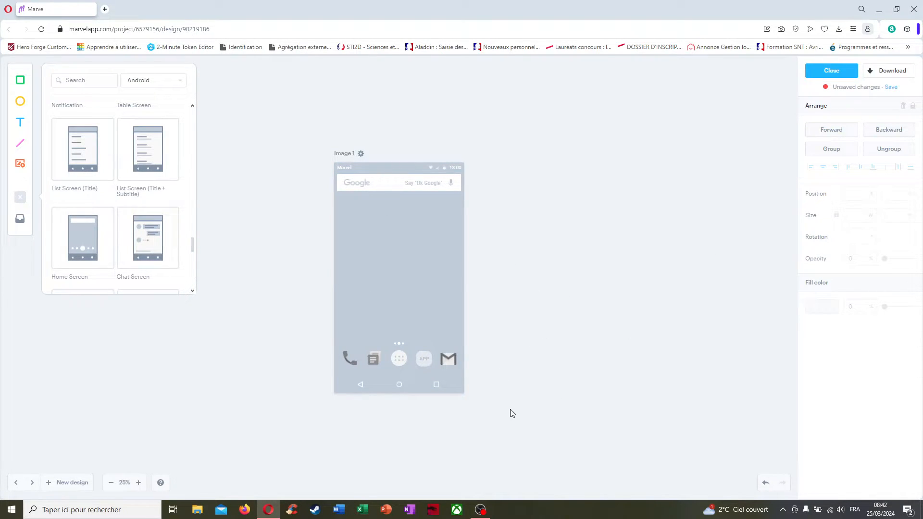
Save and close the Image 1 design, and look over the project's existing passcode and login screens.
click(890, 86)
click(832, 71)
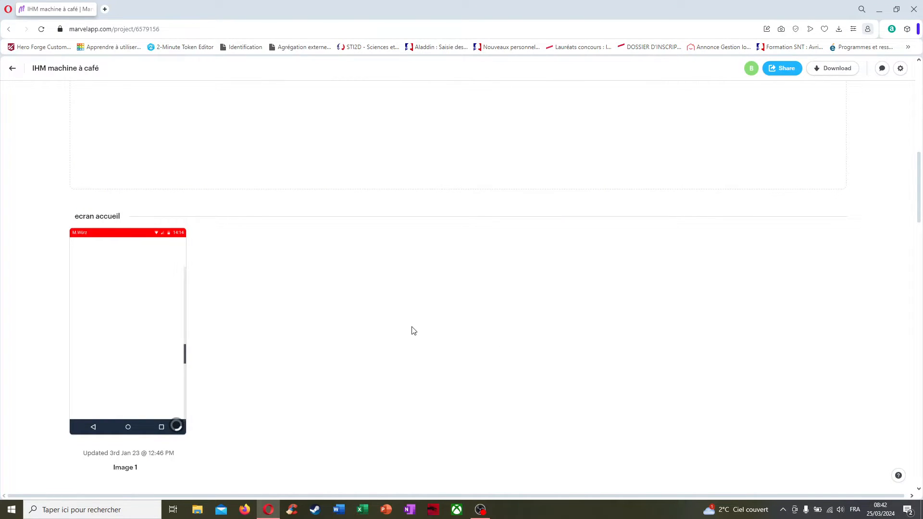
mouse_move(158, 298)
scroll(291, 322, down, 10)
scroll(292, 321, down, 10)
mouse_move(81, 245)
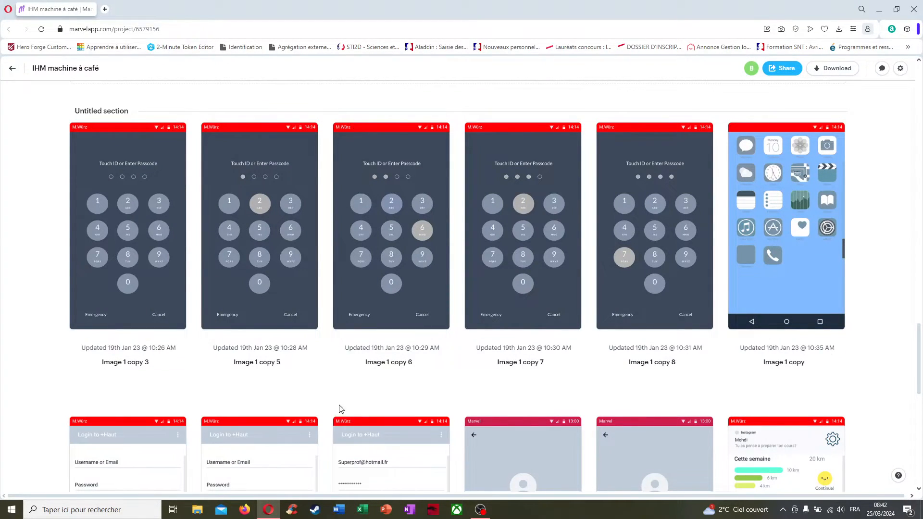
Open the Image 1 copy 3 passcode screen in the prototype editor and play the prototype from it.
mouse_move(796, 204)
scroll(893, 198, down, 3)
scroll(894, 293, up, 3)
click(128, 226)
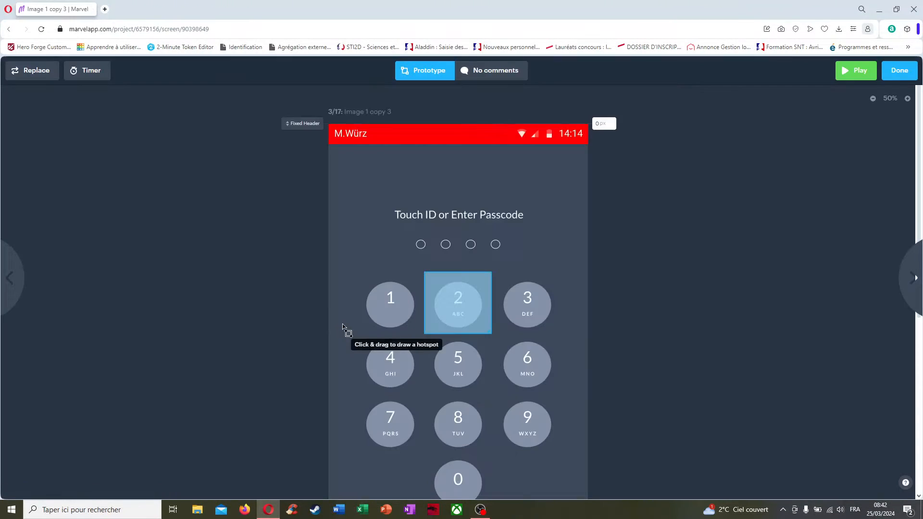
scroll(500, 271, down, 2)
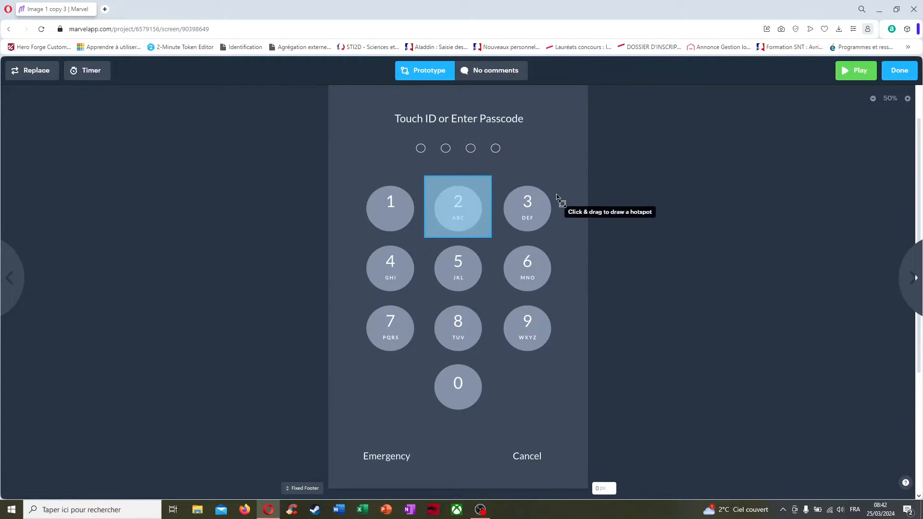
click(855, 71)
Enter the four-digit passcode on the prototype's lock screen to reach the home screen.
click(497, 327)
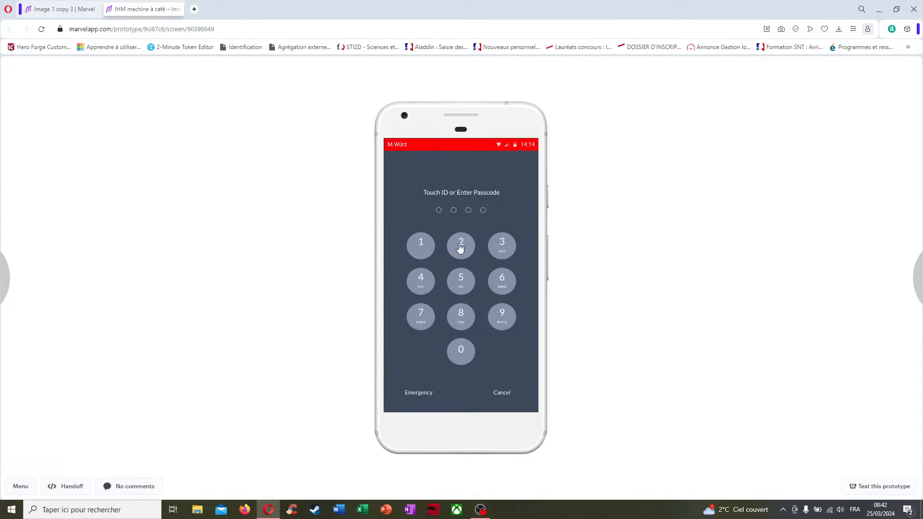
click(482, 358)
click(500, 276)
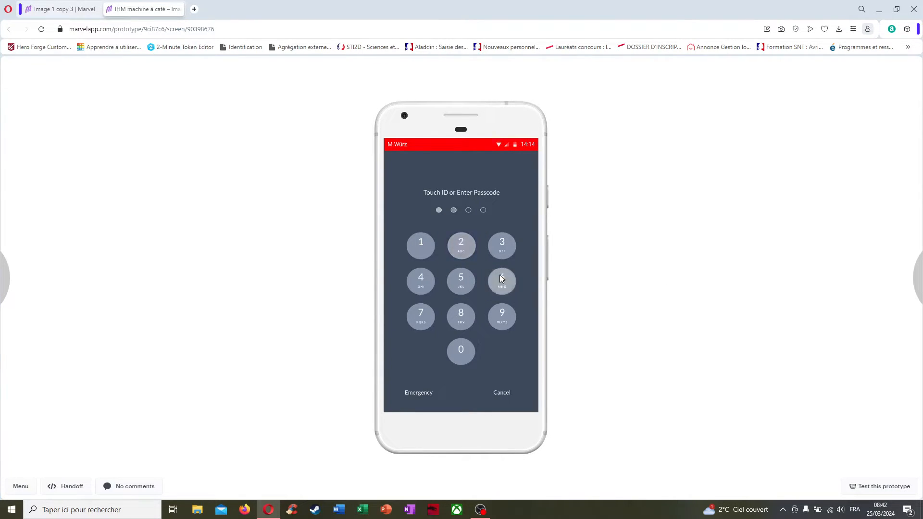
click(459, 250)
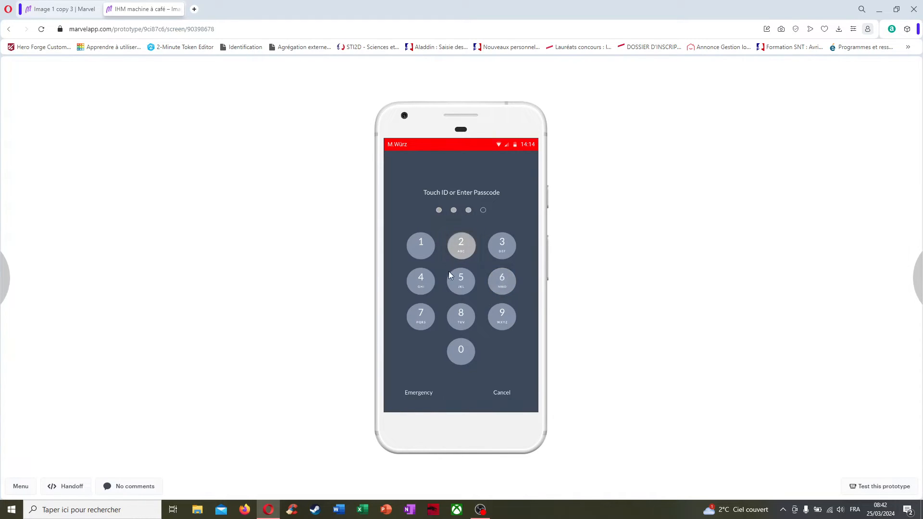
click(428, 302)
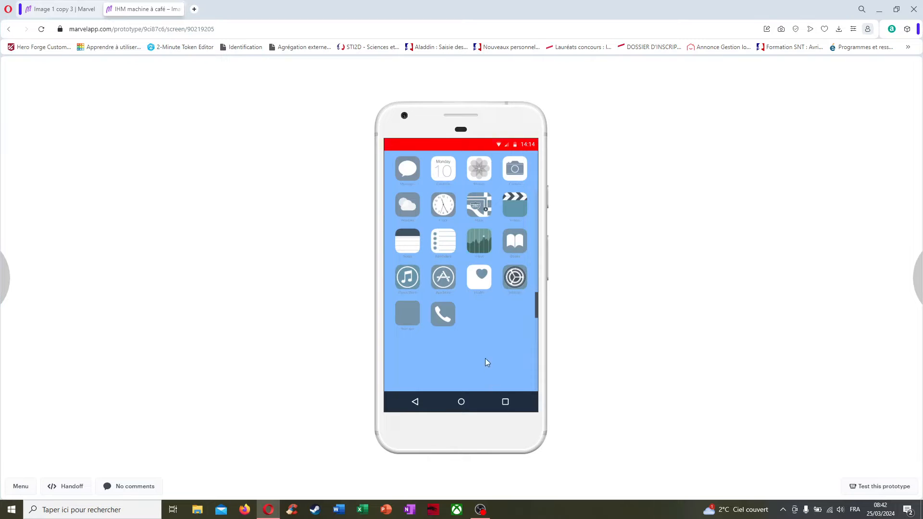
Test the home screen's Stocks app link to the +Haut login screen and return to the home screen.
click(499, 340)
click(486, 341)
click(479, 239)
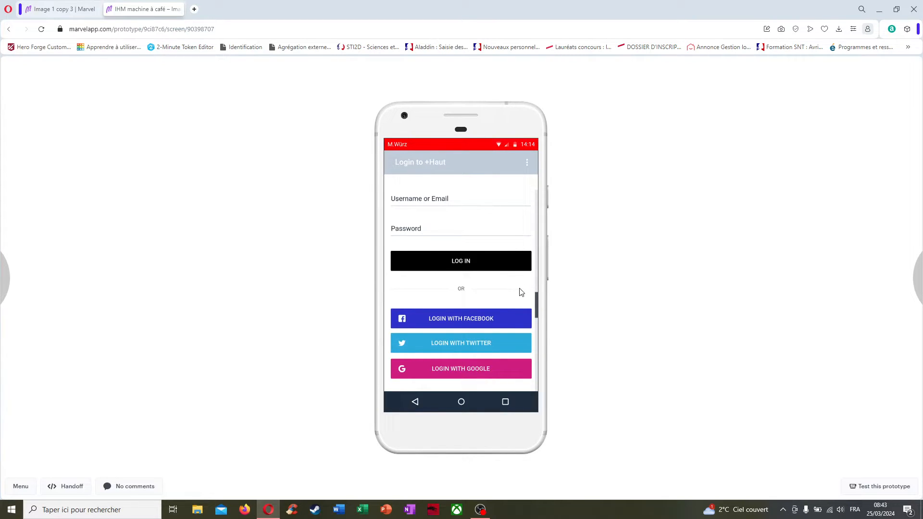
click(492, 297)
click(488, 299)
click(438, 408)
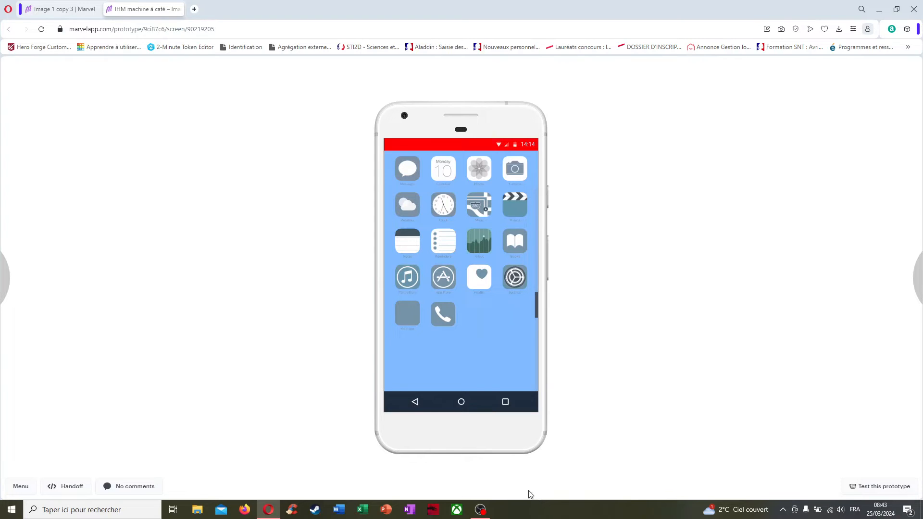
Reopen the +Haut login in the preview, log in with the sample username and password, and select the first profile.
click(485, 248)
click(455, 199)
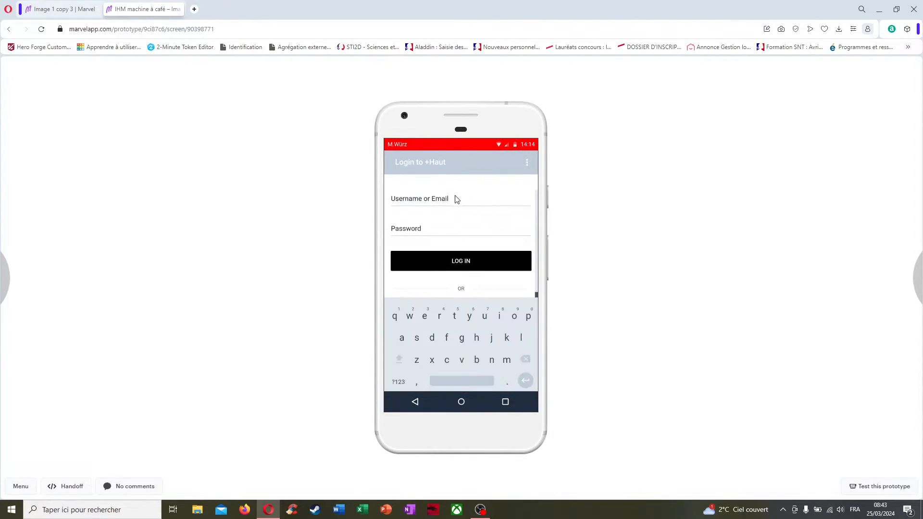
click(463, 324)
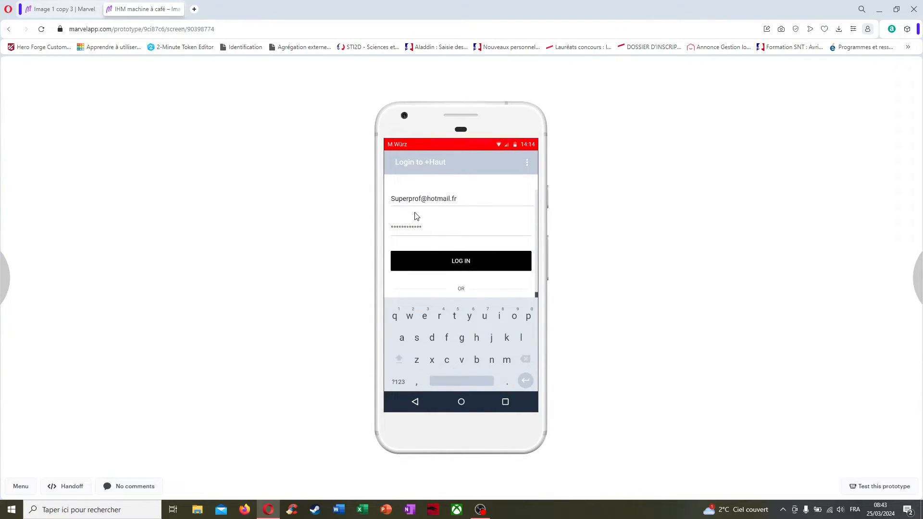
click(483, 263)
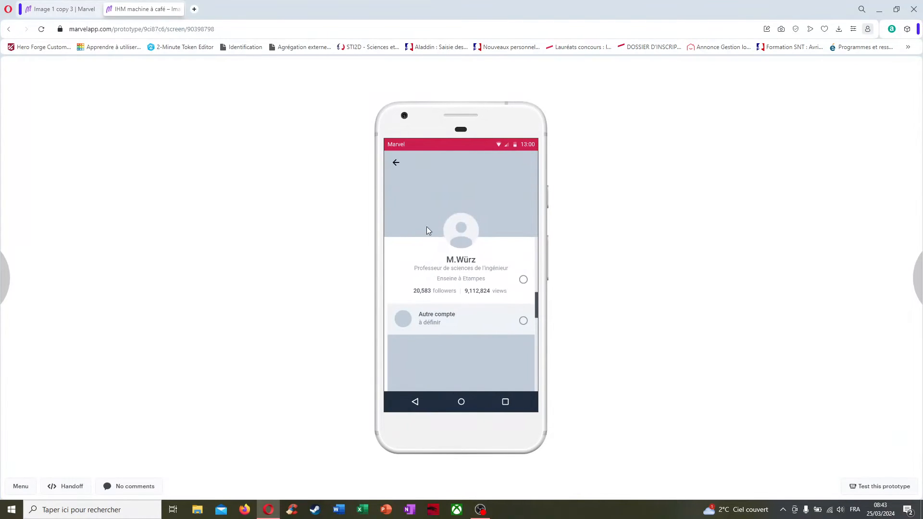
click(523, 280)
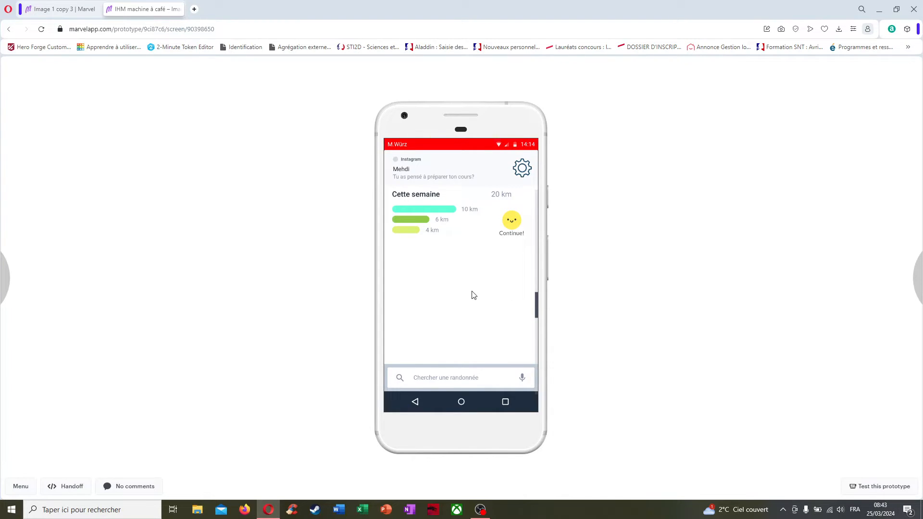
Test the settings link on the weekly distance screen, return from it, and open the hike search map.
click(528, 172)
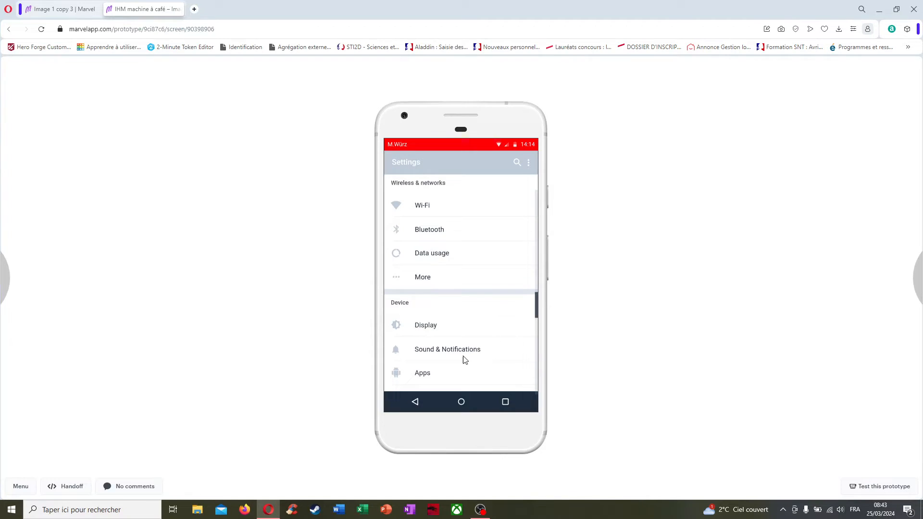
click(415, 402)
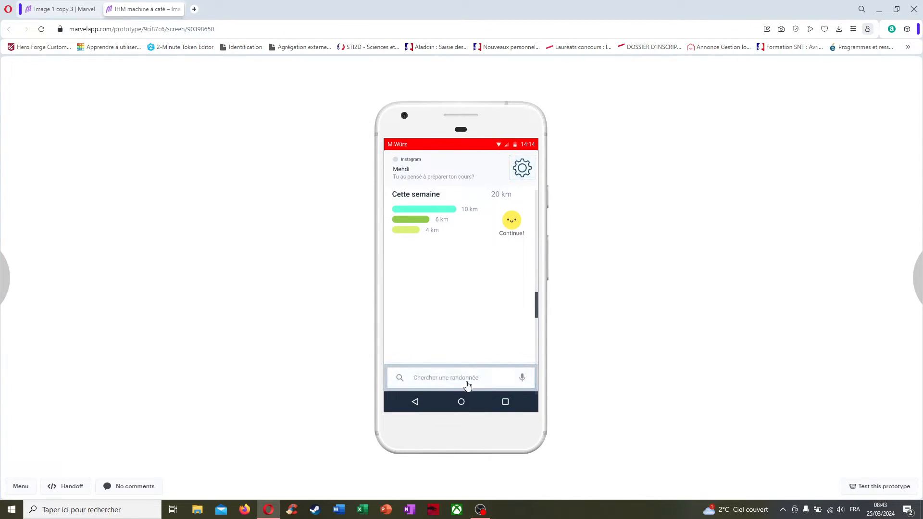
click(465, 381)
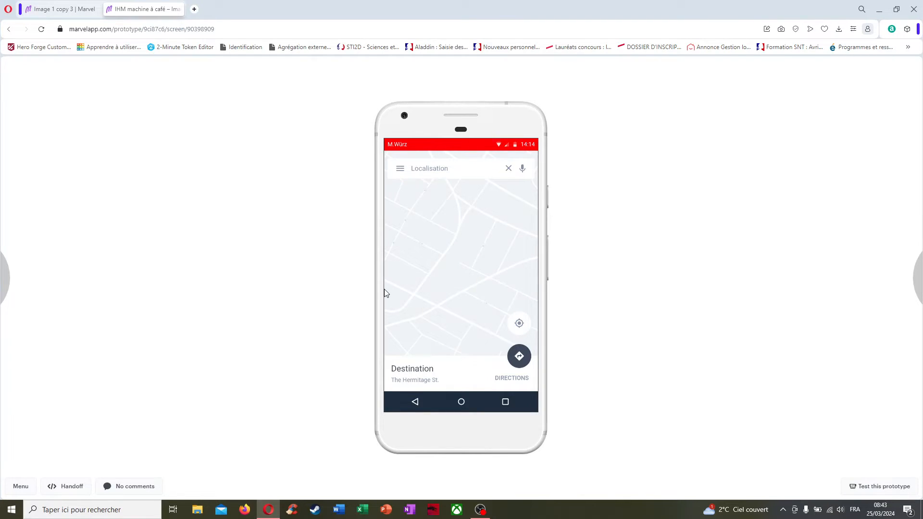
Go from the preview back to the project and open Image 1 copy 3 in the prototype editor.
click(20, 487)
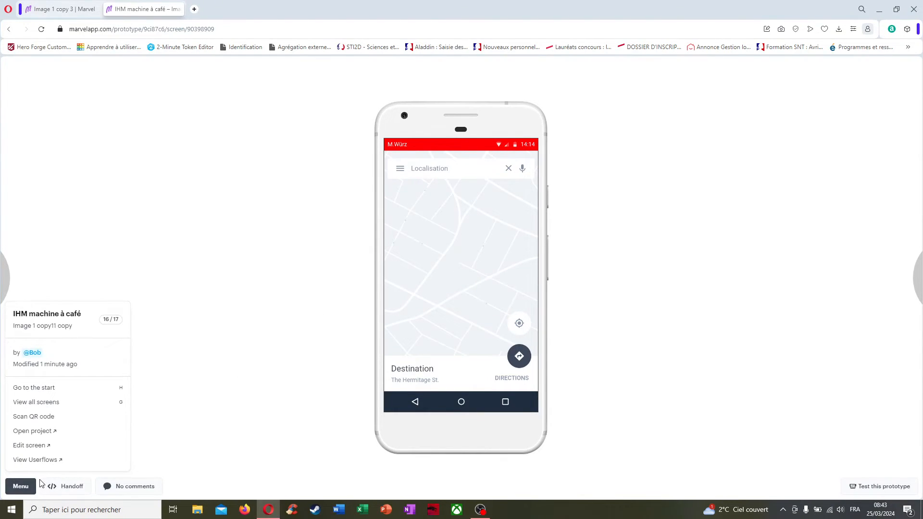
click(53, 433)
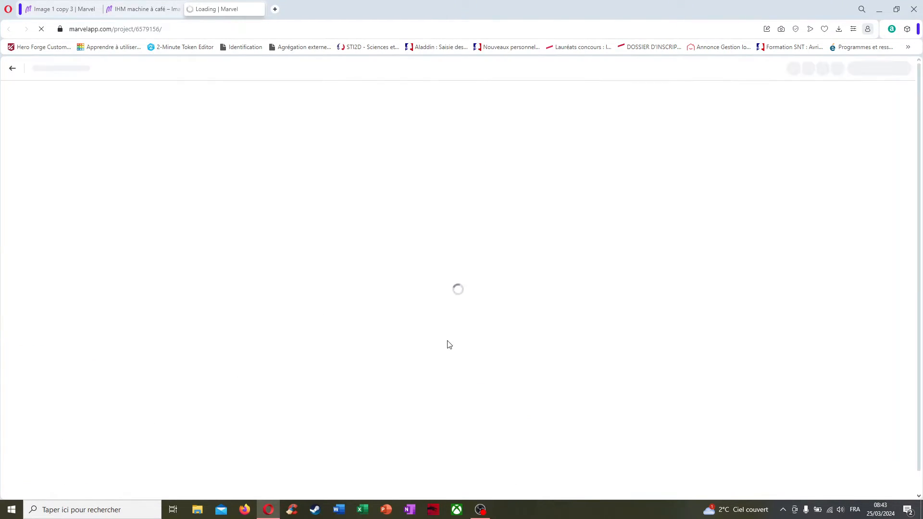
scroll(315, 346, down, 5)
scroll(314, 346, up, 3)
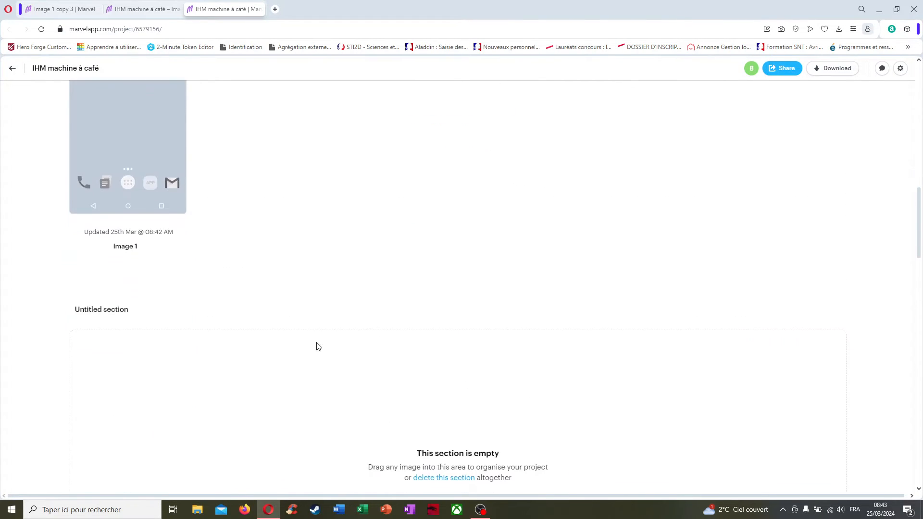
scroll(316, 346, down, 5)
scroll(317, 346, down, 10)
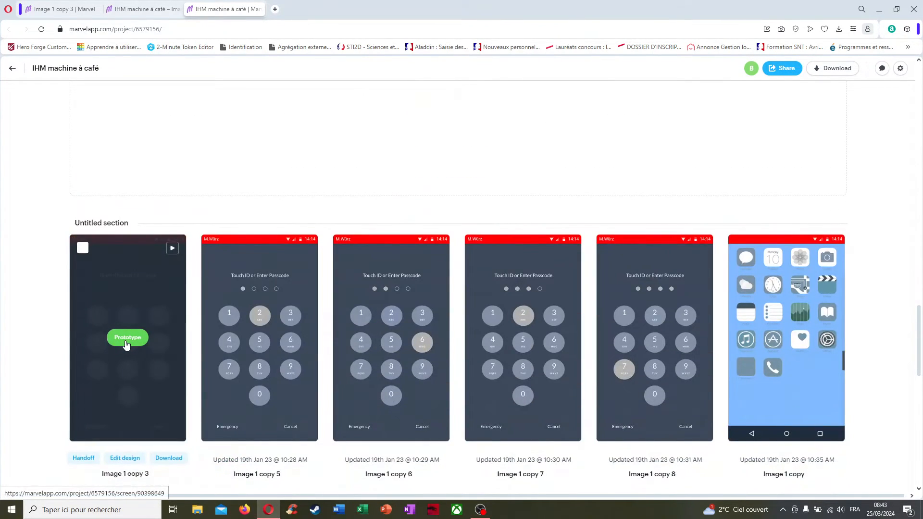
click(126, 344)
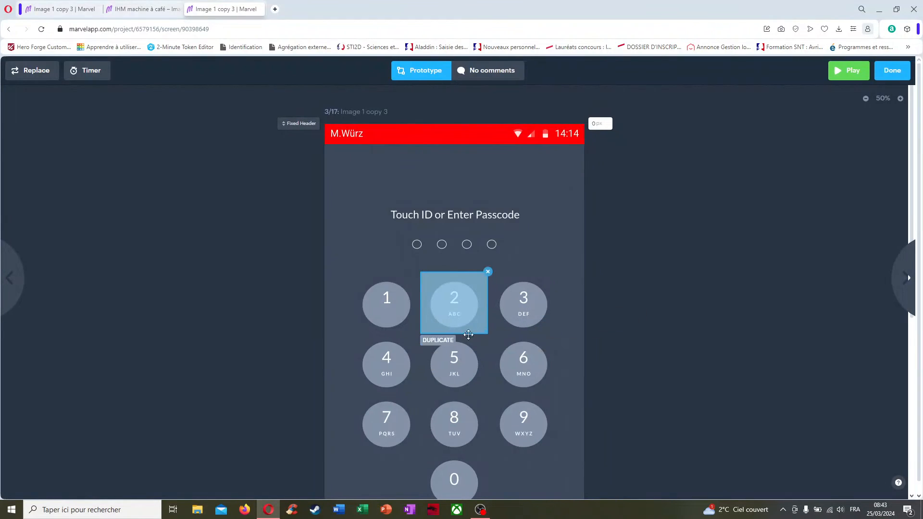
Go through the passcode screens from Image 1 copy 3 to the home screen and examine their digit hotspots.
scroll(501, 255, down, 2)
scroll(529, 269, up, 2)
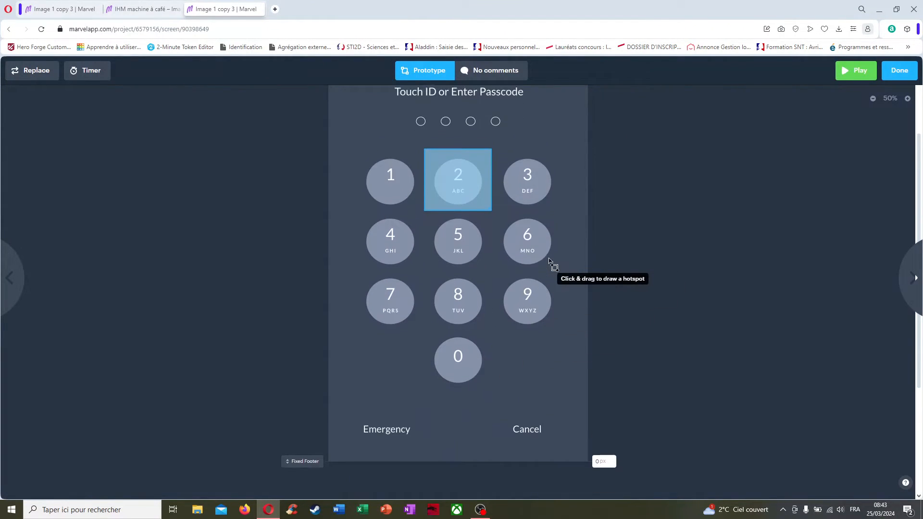
scroll(528, 260, down, 2)
scroll(616, 447, up, 2)
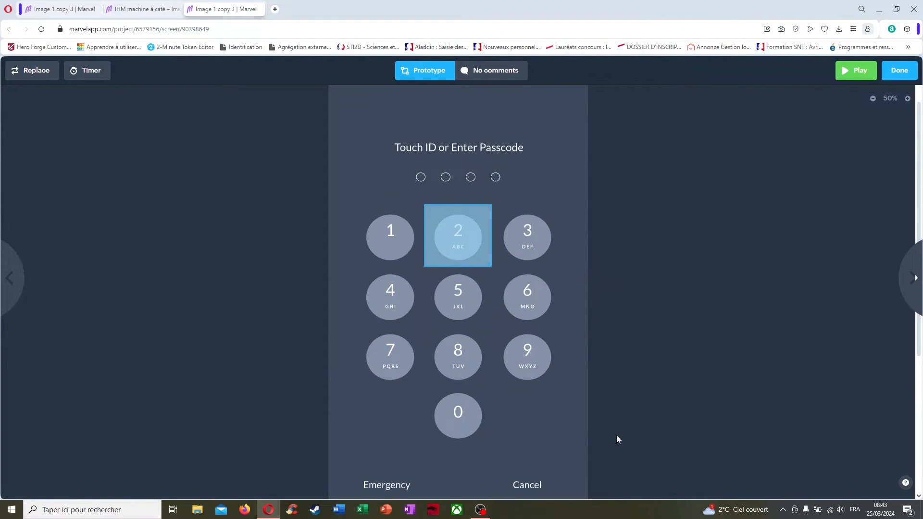
click(911, 273)
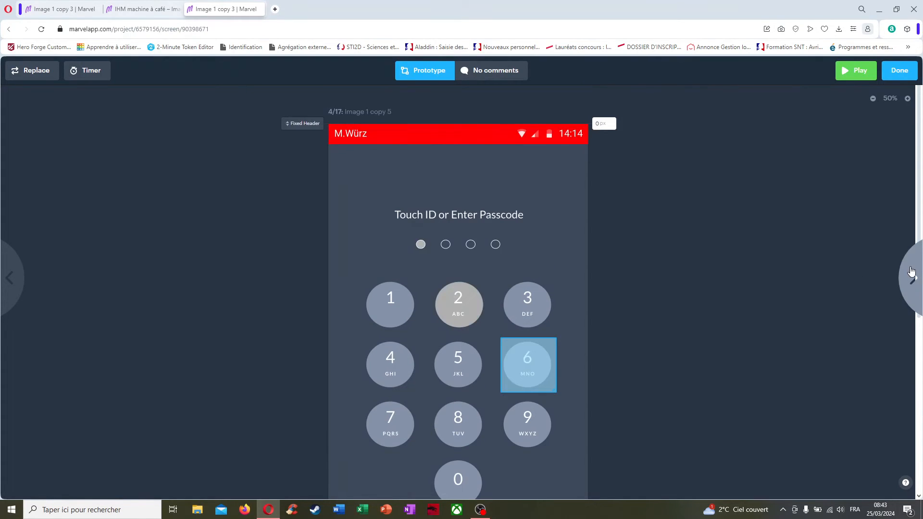
click(912, 273)
scroll(711, 312, down, 4)
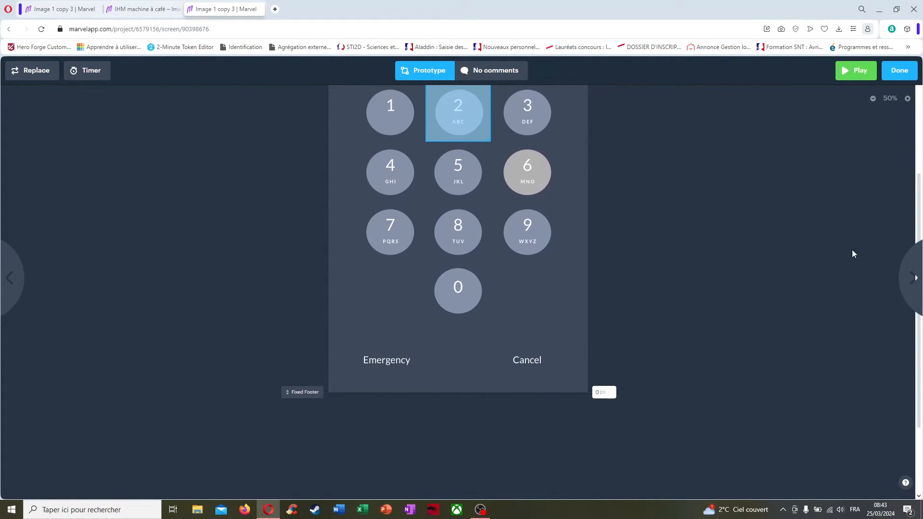
click(915, 262)
click(916, 261)
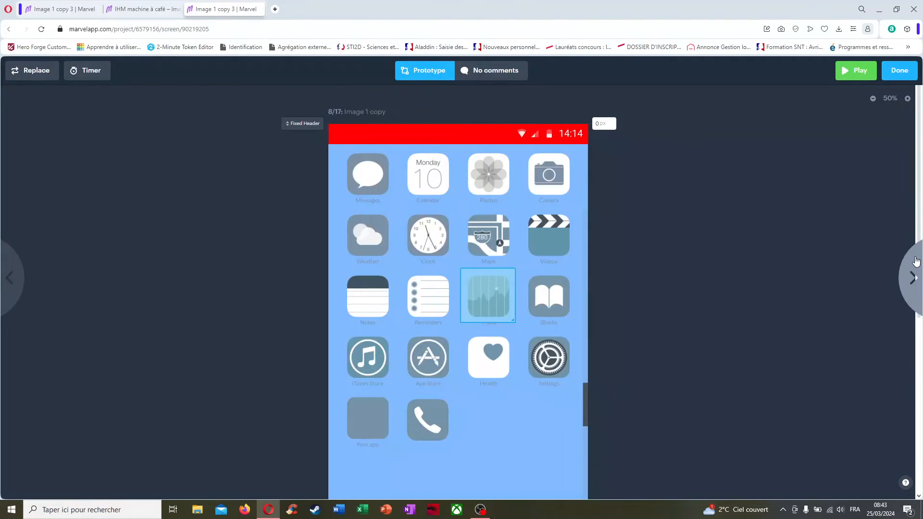
Examine the hotspots on the home and login screens and continue to the first profile screen.
scroll(810, 298, down, 2)
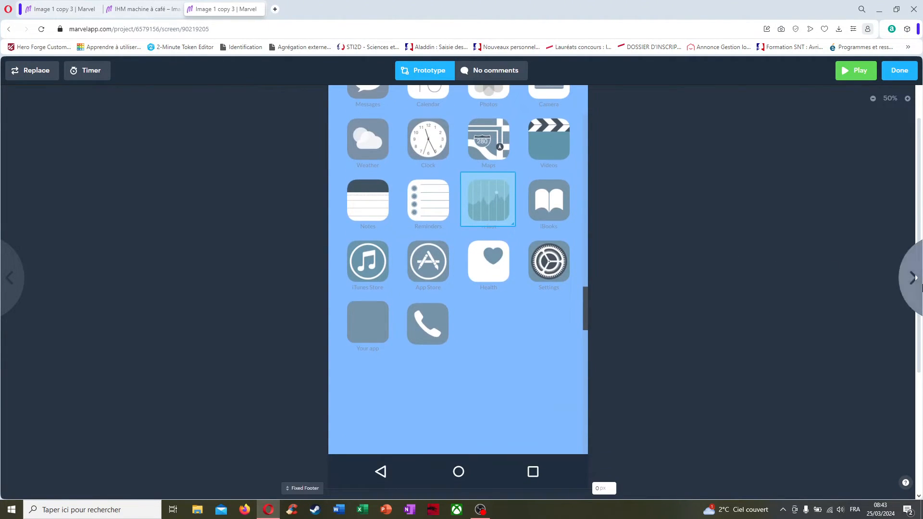
click(911, 277)
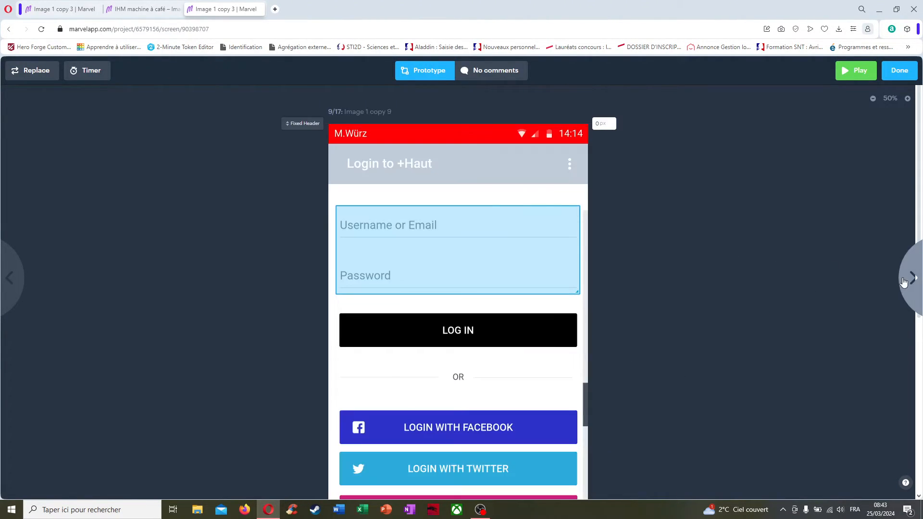
scroll(703, 308, down, 3)
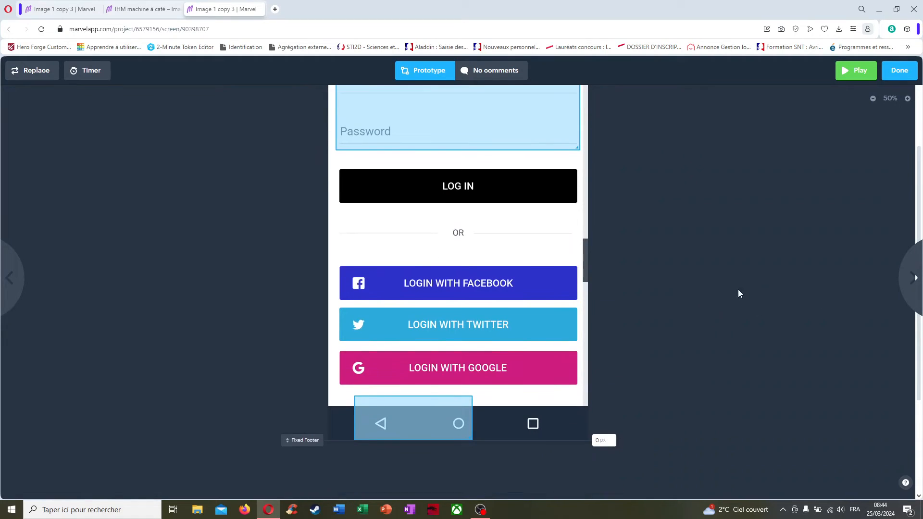
click(916, 268)
scroll(623, 304, down, 3)
click(904, 266)
scroll(712, 304, down, 3)
click(903, 272)
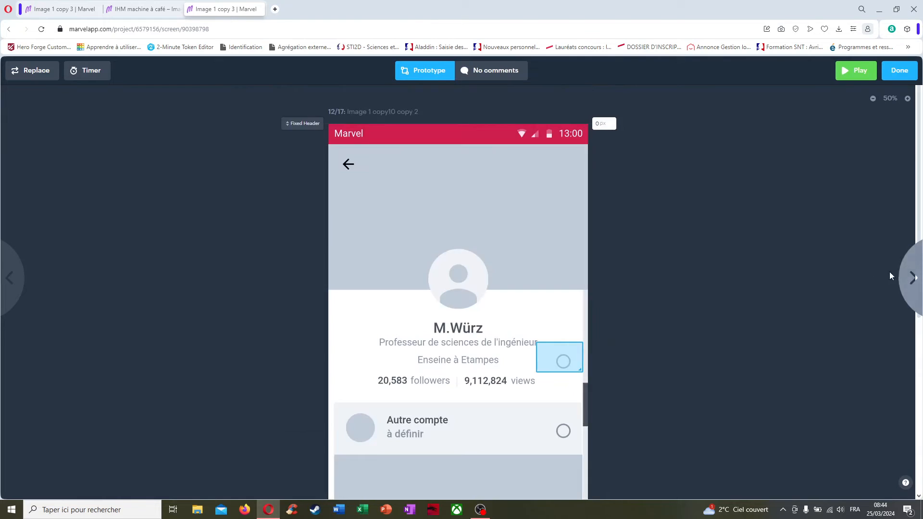
Delete the hotspot on the circular home button in the profile screen's navigation bar.
scroll(636, 346, down, 4)
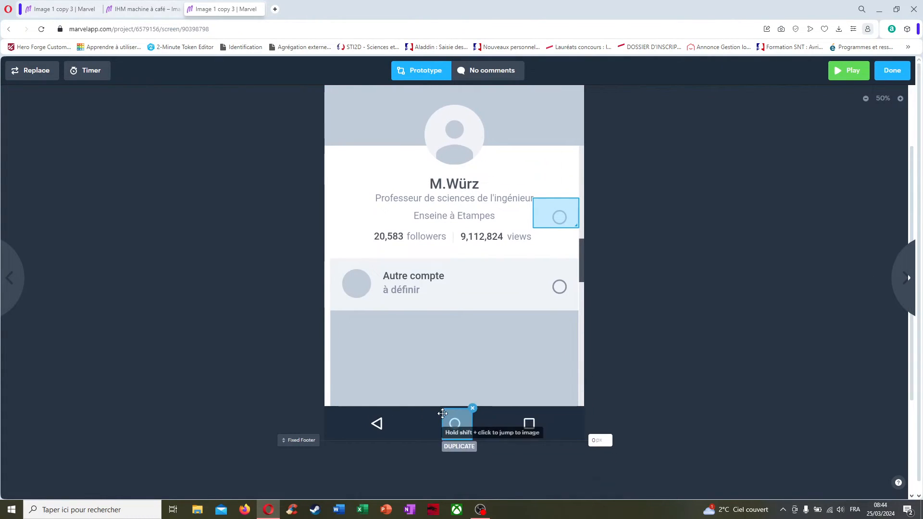
click(445, 413)
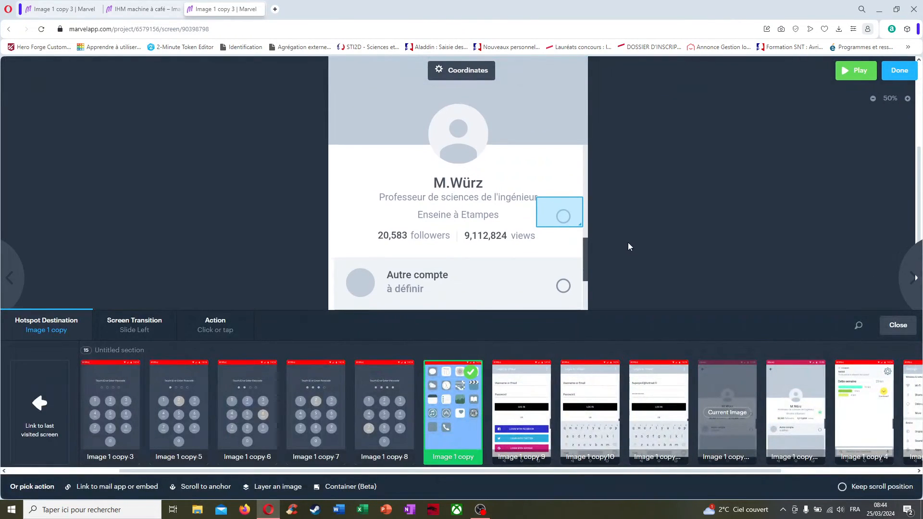
scroll(630, 246, down, 3)
key(Delete)
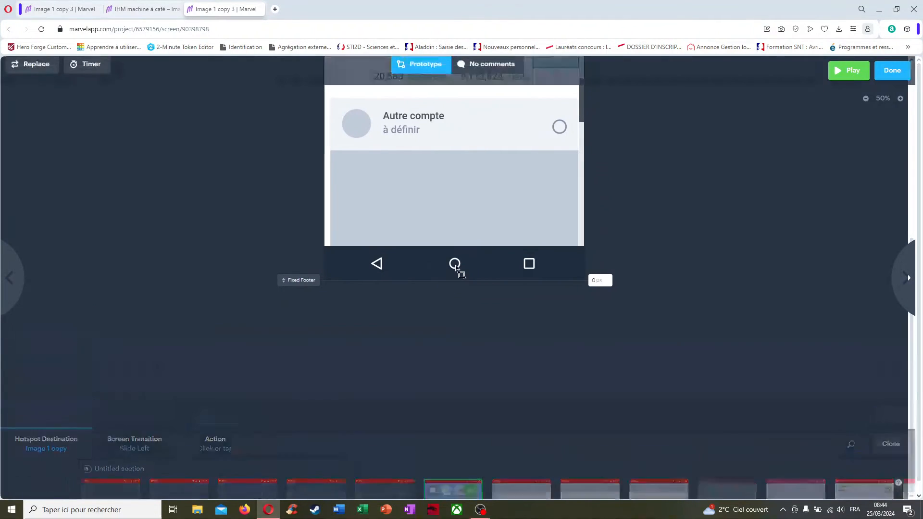
Add a hotspot over the square navigation-bar button on the profile screen, linking to Image 1 copy with the Push Left transition.
drag(517, 248, 555, 281)
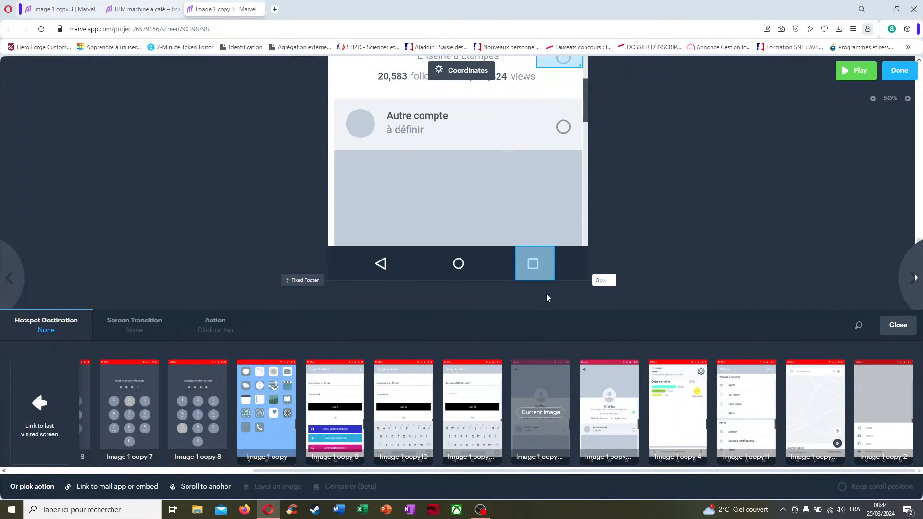
scroll(724, 428, left, 1)
scroll(725, 428, right, 1)
click(283, 420)
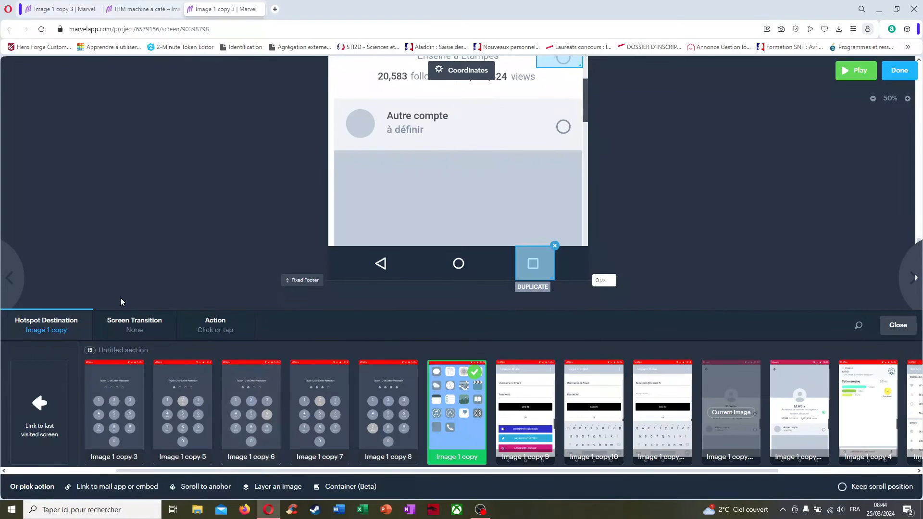
click(124, 330)
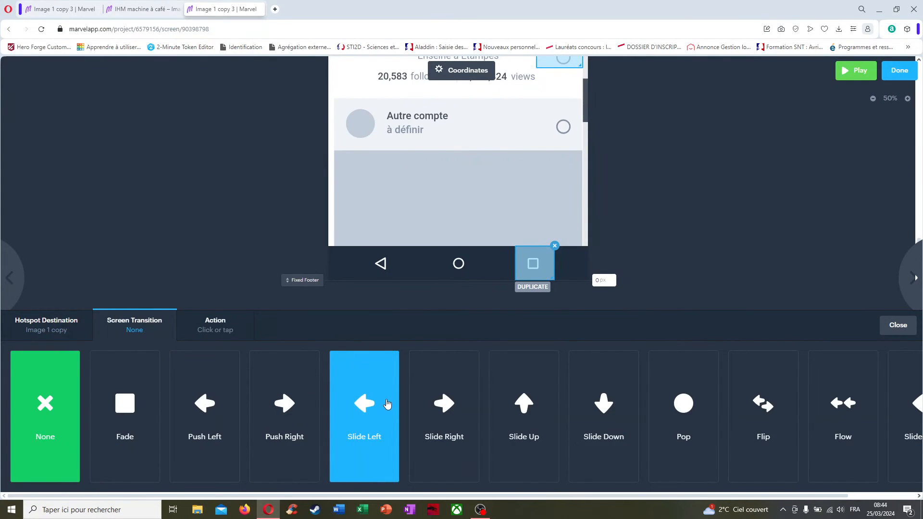
click(204, 404)
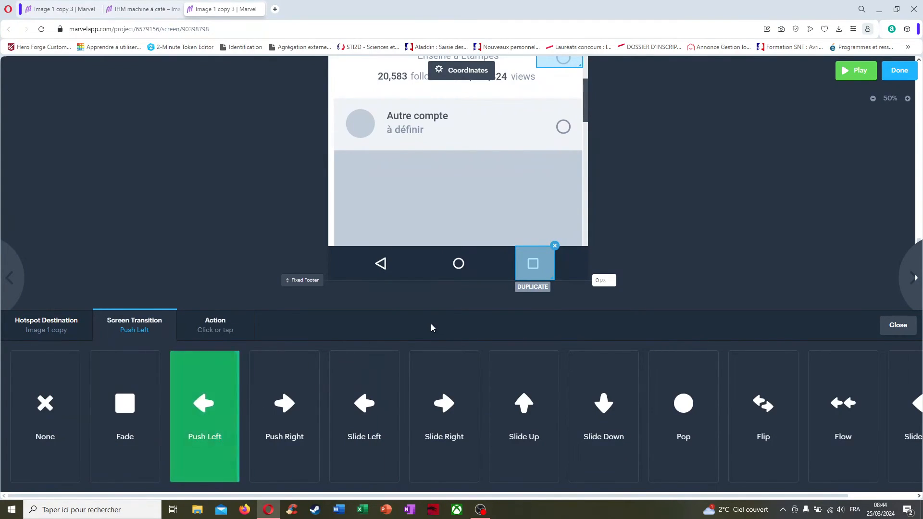
Play the prototype from the profile screen and test the square navigation button's link to the home screen.
scroll(664, 266, up, 5)
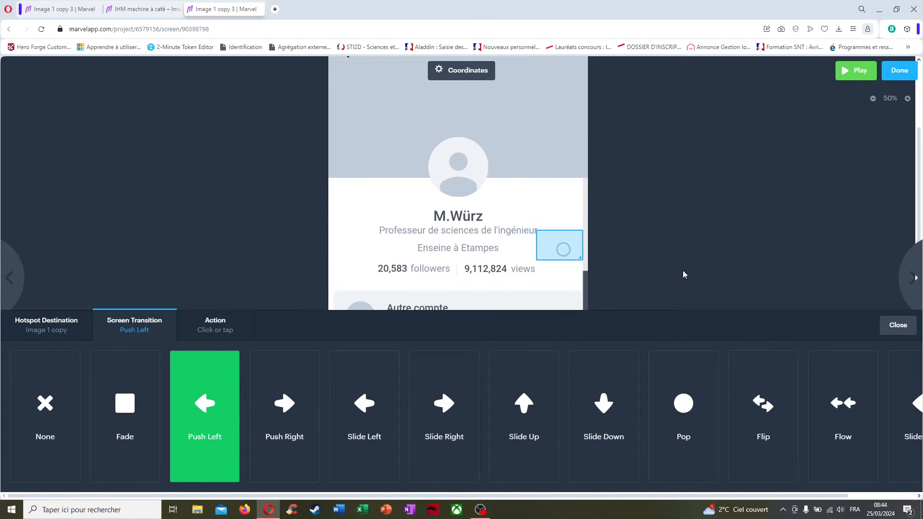
click(858, 77)
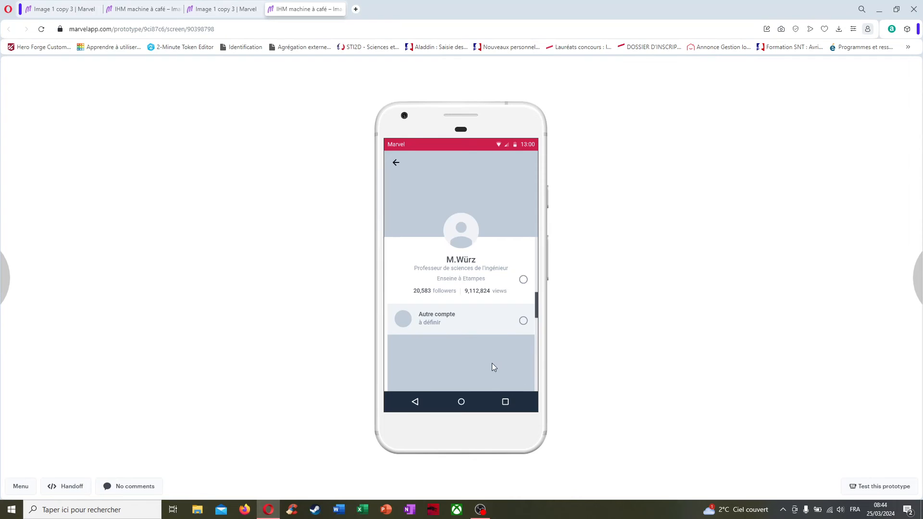
click(491, 363)
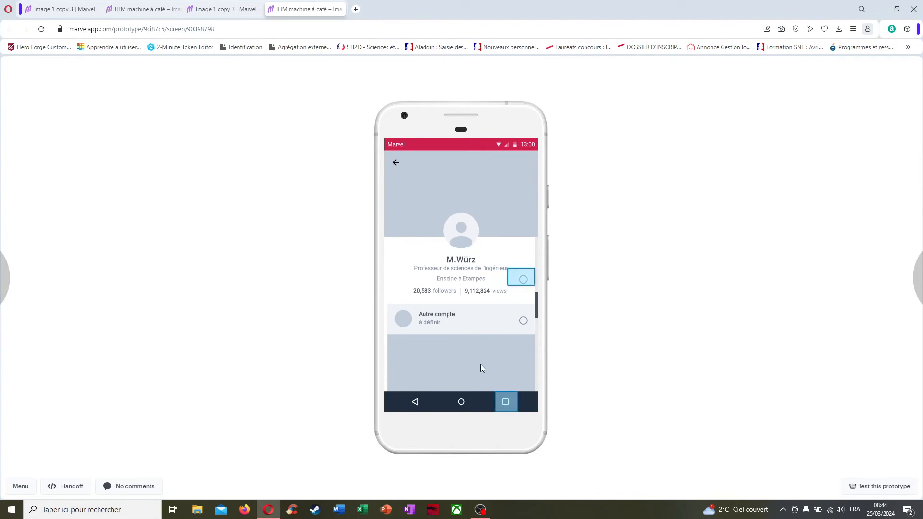
click(507, 367)
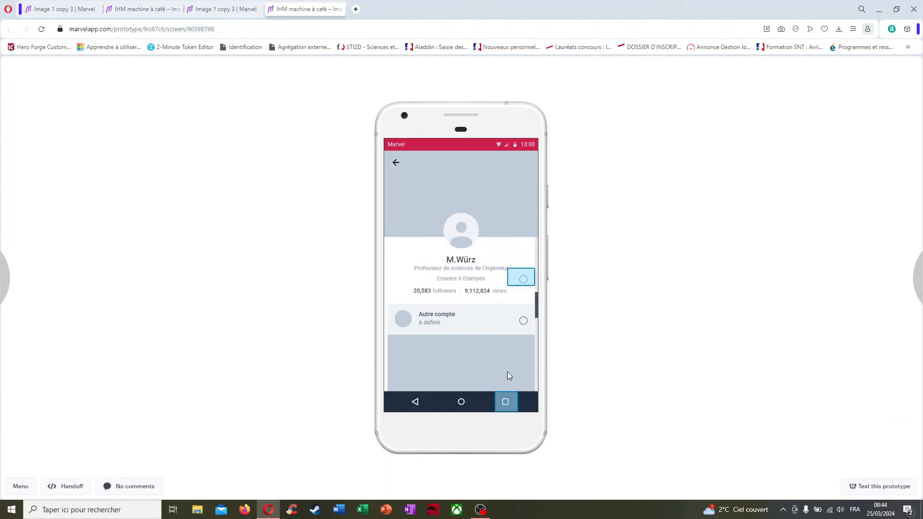
click(507, 403)
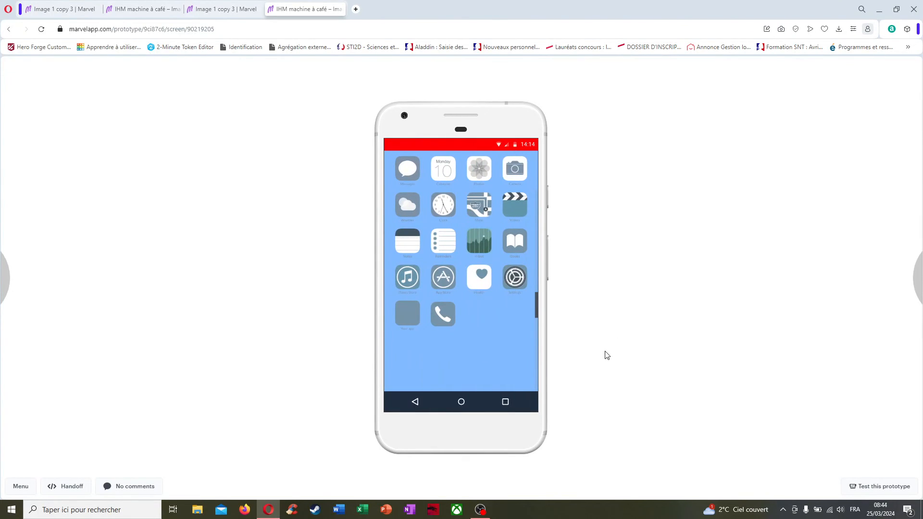
Test the preview flow from the home screen's bar-graph app icon through the login screens to the profile, and return home through the square button.
click(480, 207)
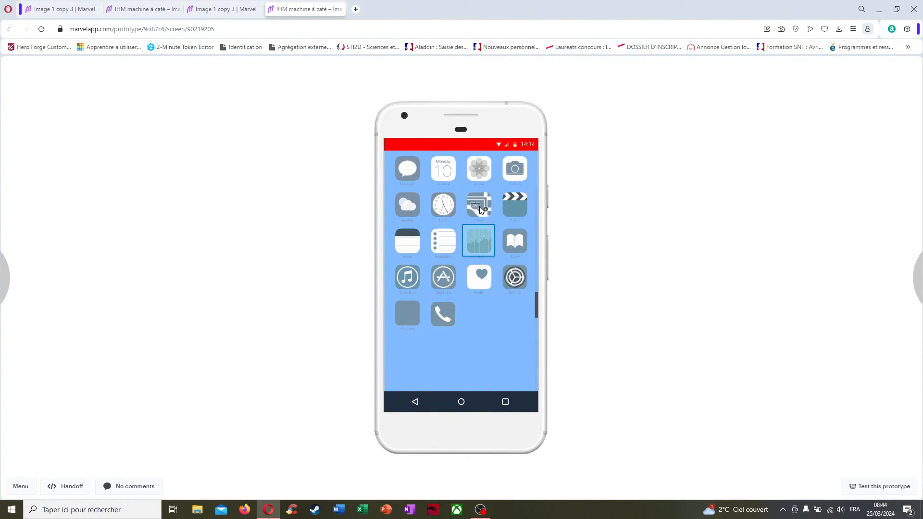
click(482, 240)
click(510, 302)
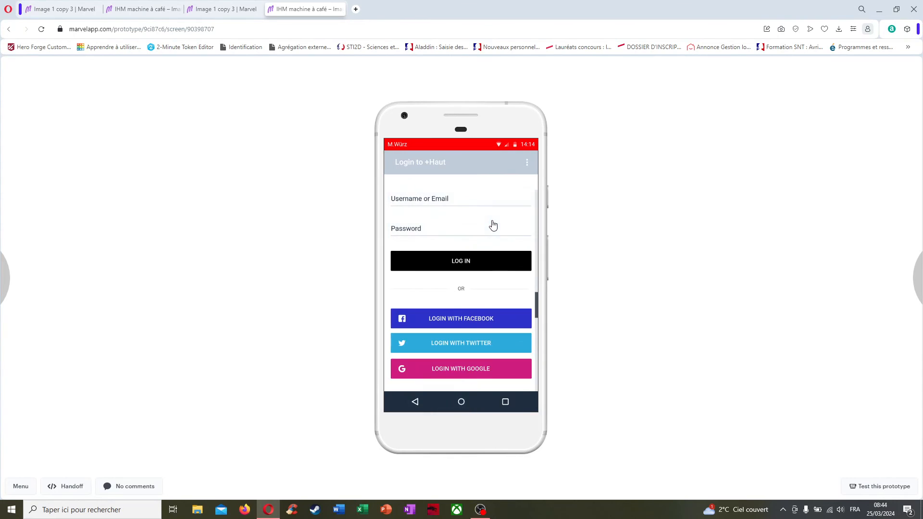
click(492, 227)
click(480, 259)
click(457, 378)
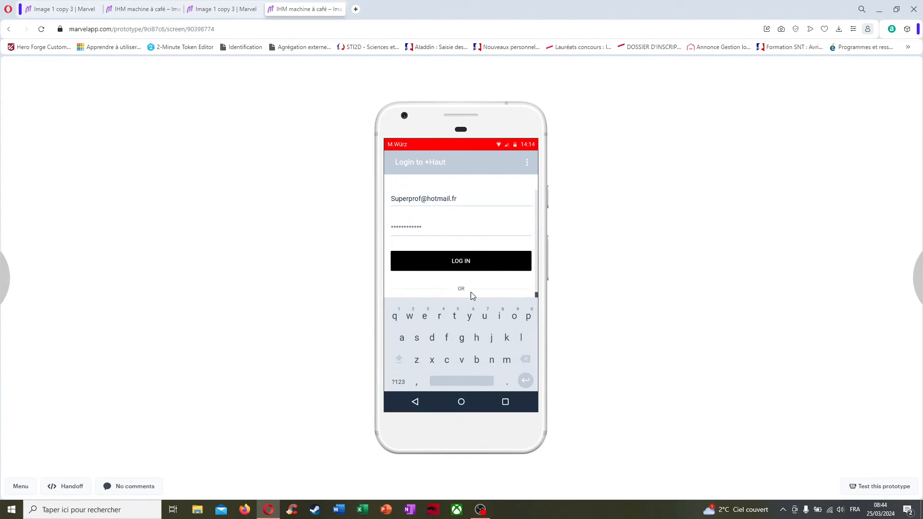
click(480, 263)
click(467, 353)
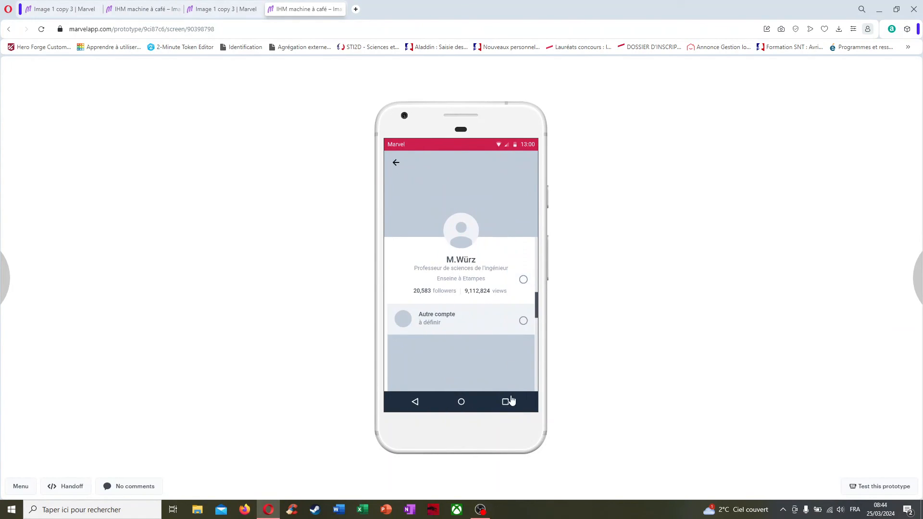
click(509, 398)
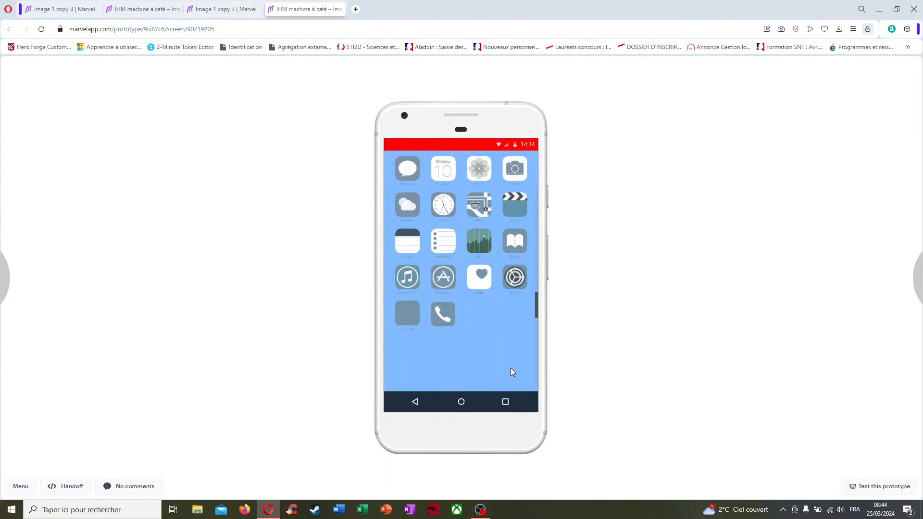